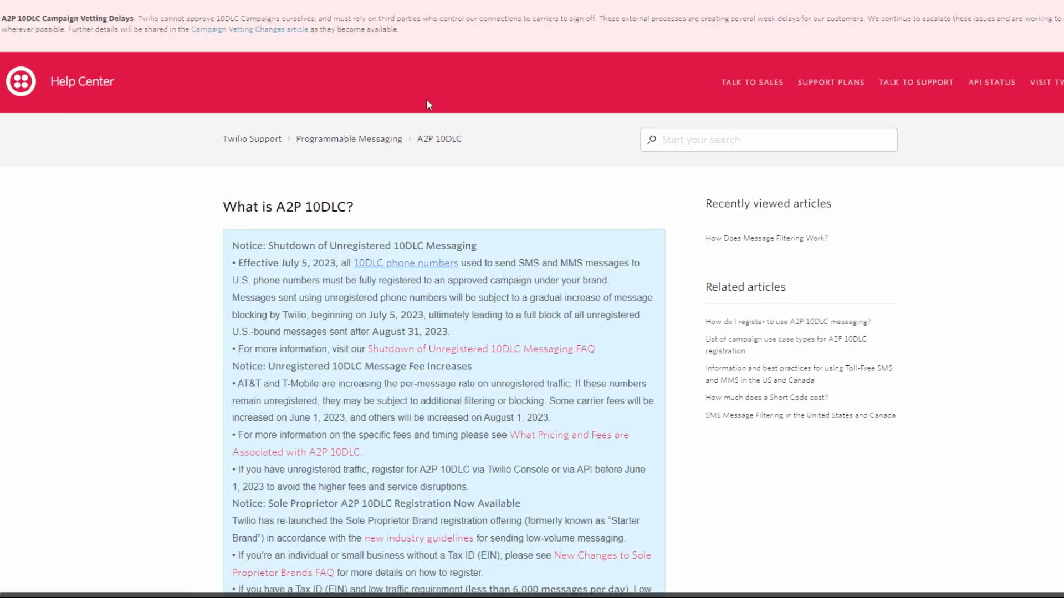
Scroll through the What is A2P 10DLC? article to read its registration guidance.
{"action": "scroll", "coordinate": [138, 290], "scroll_direction": "down", "scroll_amount": 1}
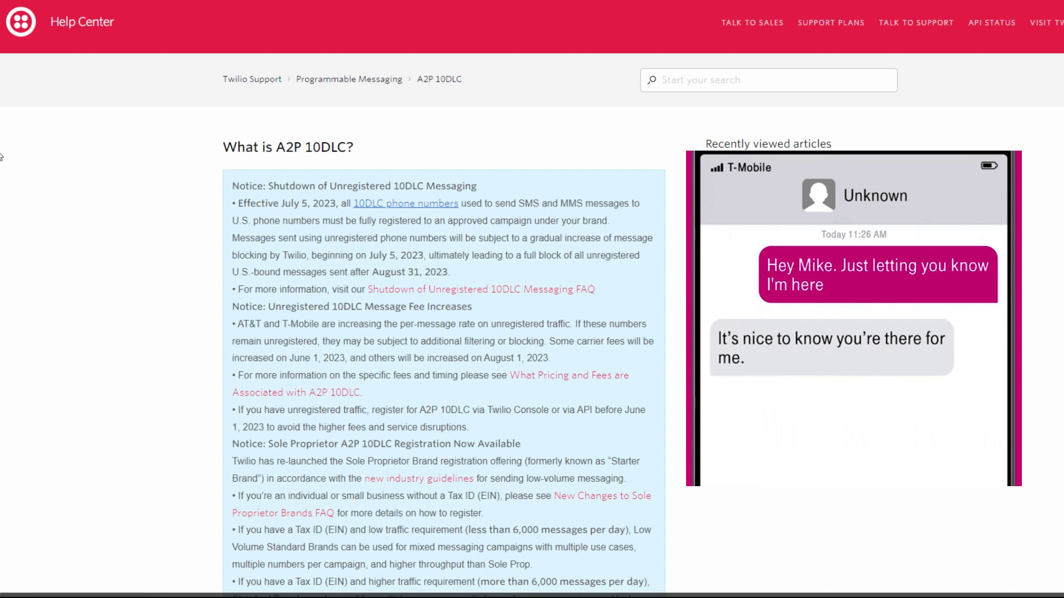
{"action": "scroll", "coordinate": [423, 299], "scroll_direction": "down", "scroll_amount": 1}
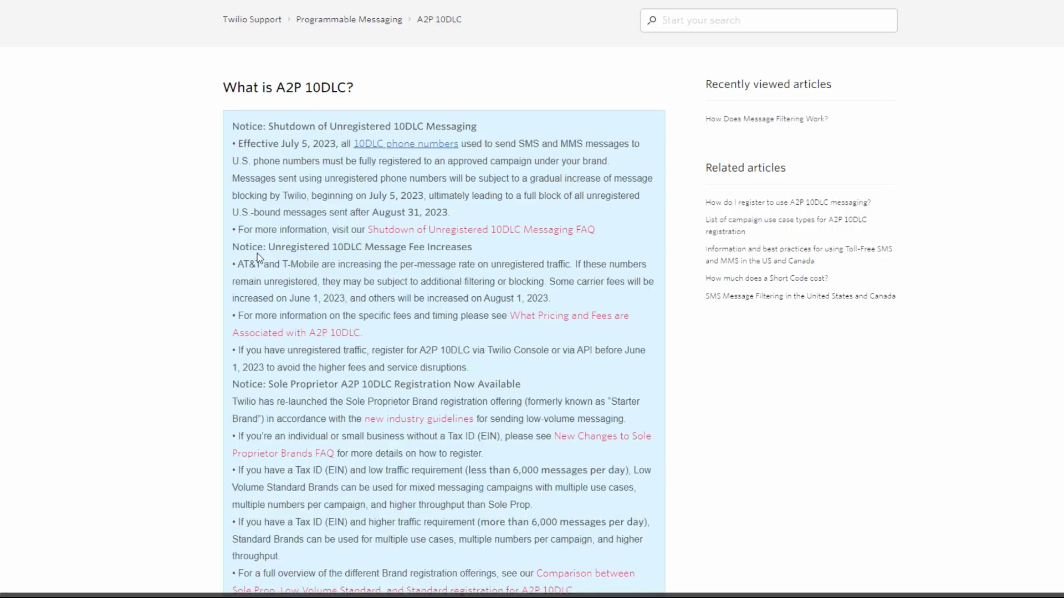
{"action": "scroll", "coordinate": [197, 238], "scroll_direction": "down", "scroll_amount": 2}
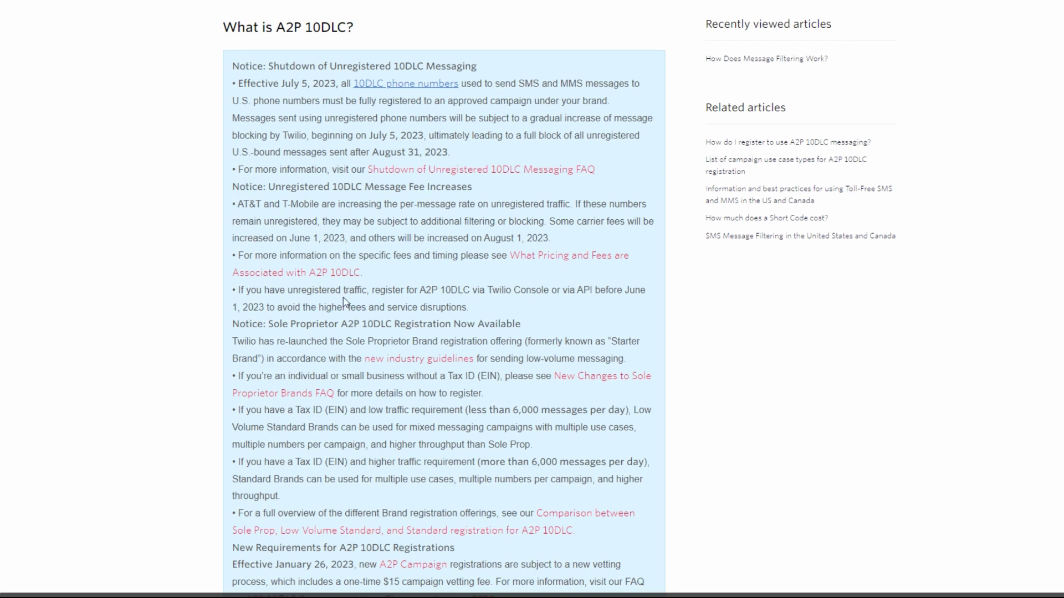
{"action": "scroll", "coordinate": [343, 297], "scroll_direction": "down", "scroll_amount": 2}
{"action": "scroll", "coordinate": [251, 42], "scroll_direction": "up", "scroll_amount": 2}
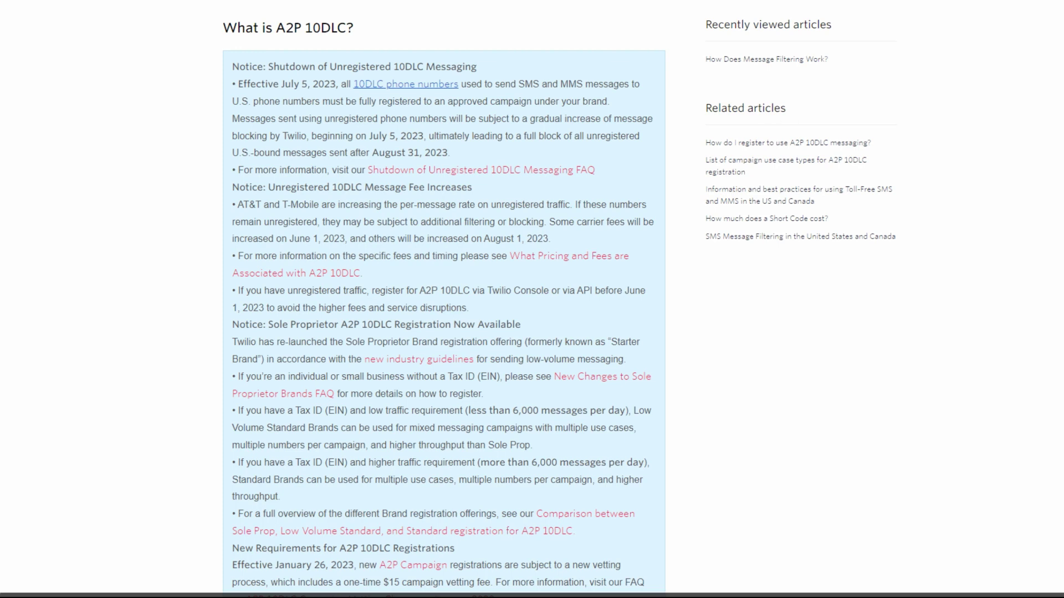
{"action": "scroll", "coordinate": [370, 222], "scroll_direction": "down", "scroll_amount": 6}
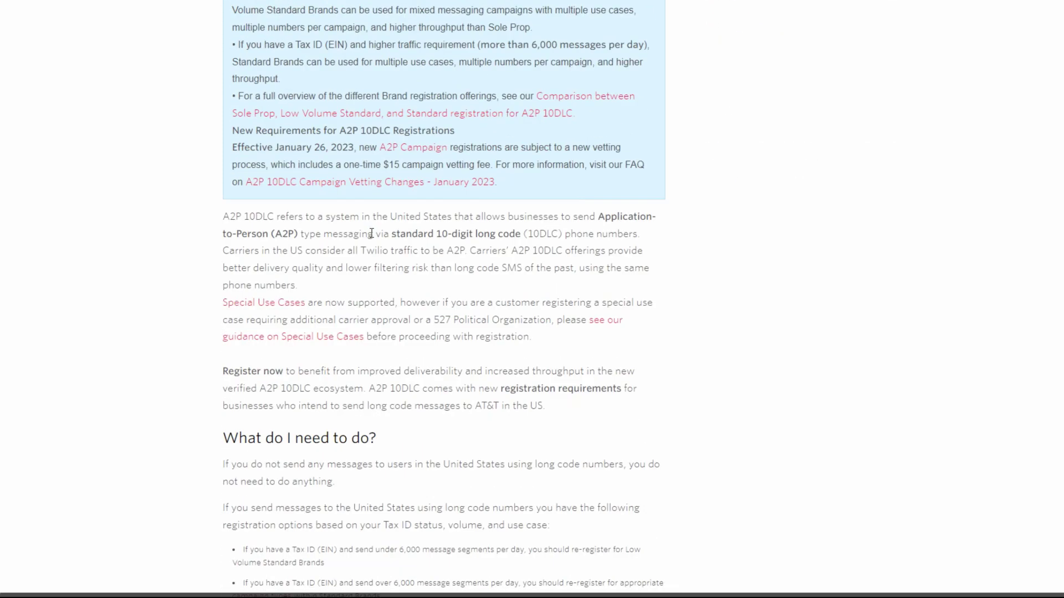
{"action": "scroll", "coordinate": [372, 233], "scroll_direction": "down", "scroll_amount": 6}
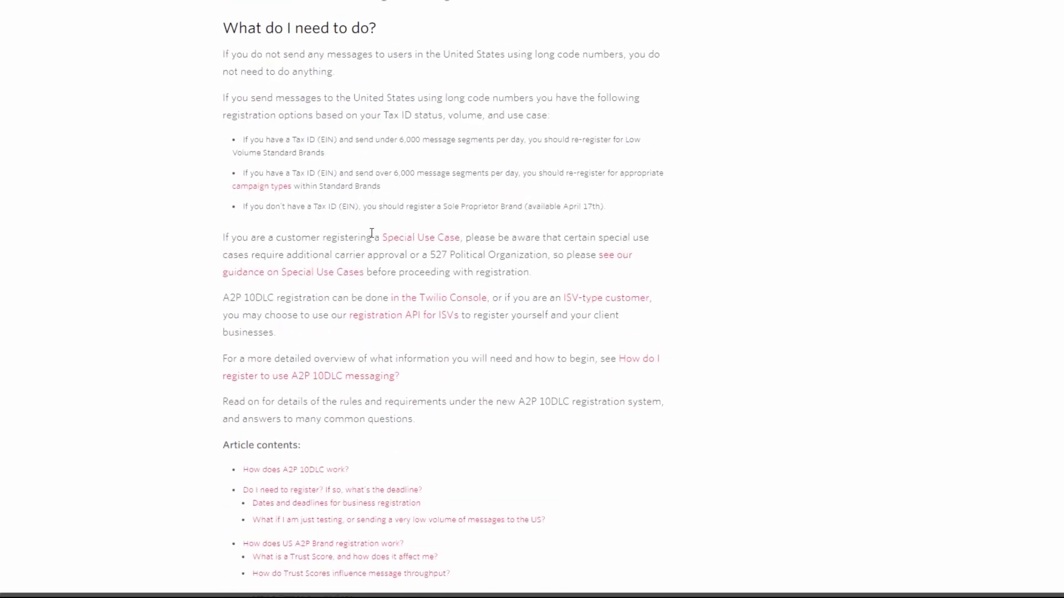
{"action": "scroll", "coordinate": [333, 154], "scroll_direction": "up", "scroll_amount": 1}
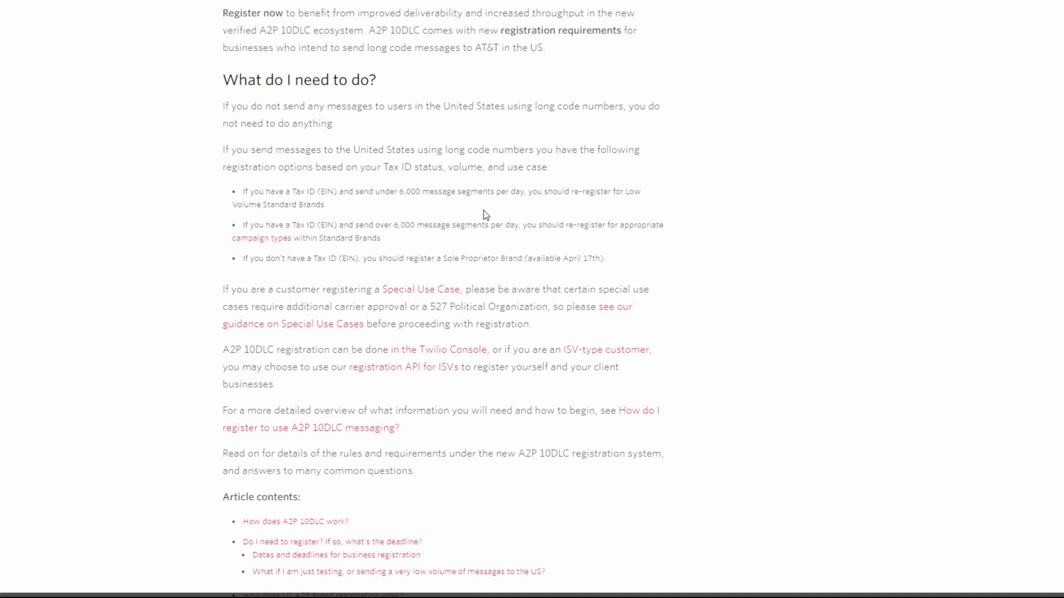
{"action": "scroll", "coordinate": [451, 213], "scroll_direction": "down", "scroll_amount": 6}
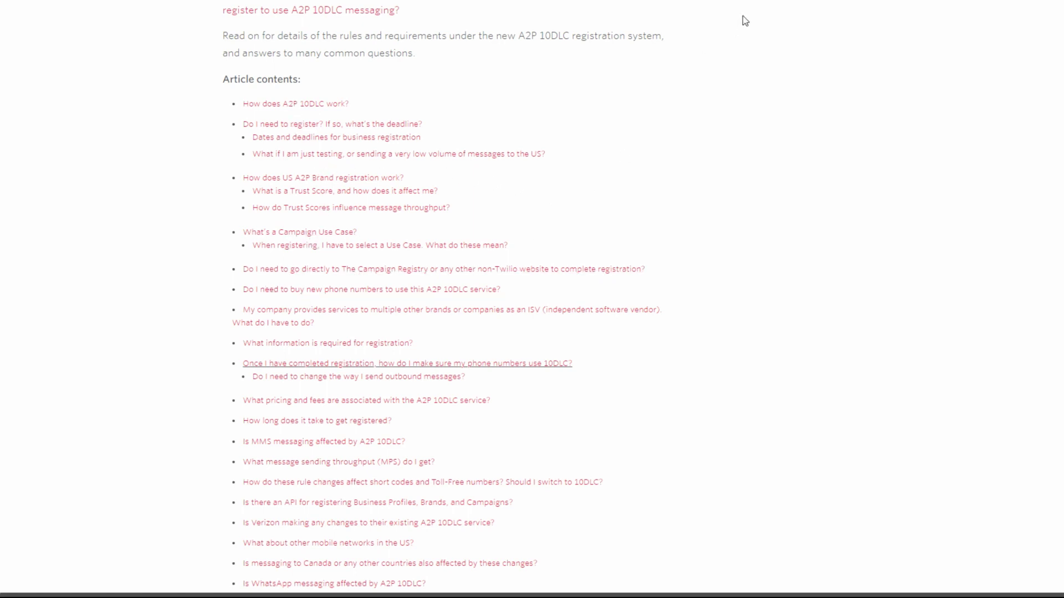
Switch to the Starter Brands FAQ tab and skim down through it.
{"action": "key", "text": "ctrl+Tab"}
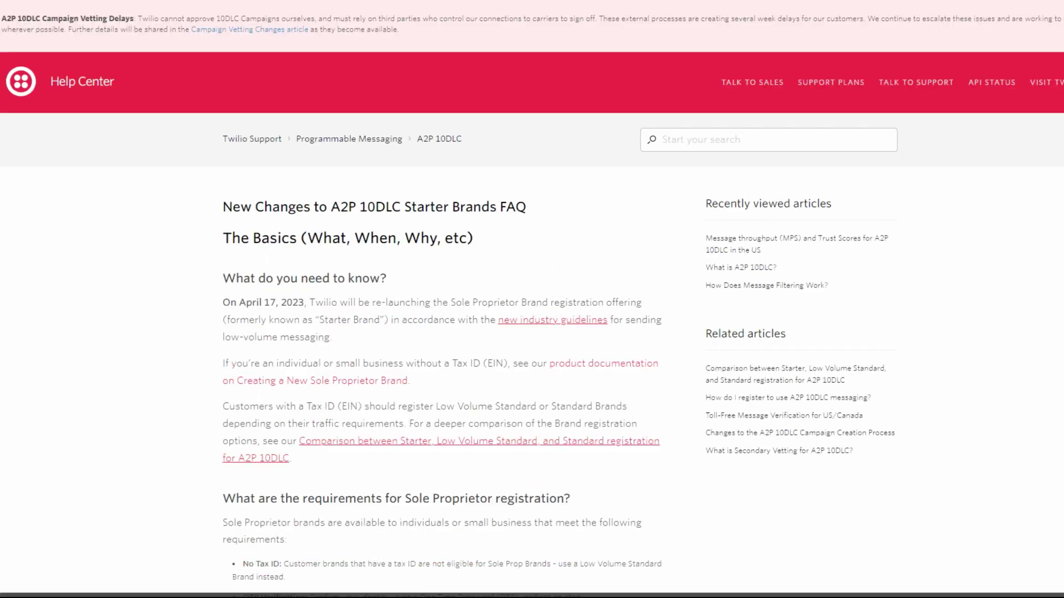
{"action": "scroll", "coordinate": [297, 178], "scroll_direction": "down", "scroll_amount": 1}
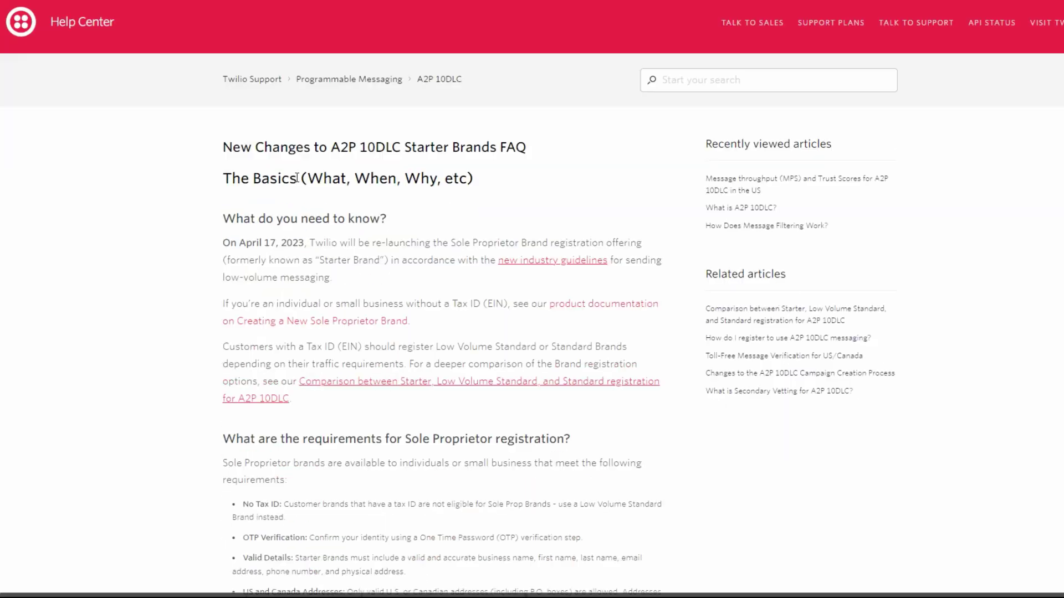
{"action": "scroll", "coordinate": [186, 287], "scroll_direction": "down", "scroll_amount": 1}
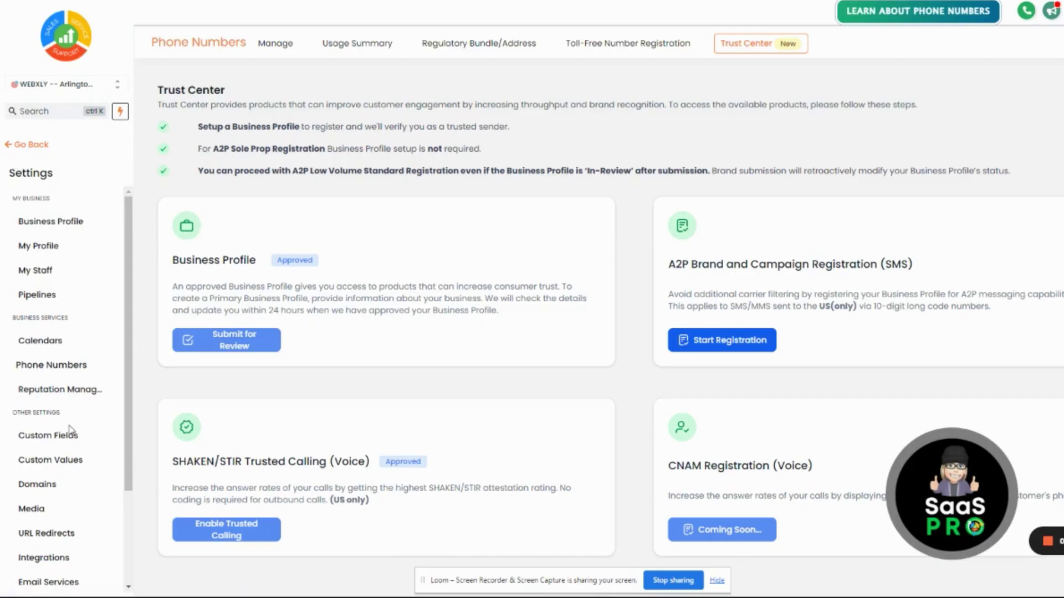
Go to Settings > Phone Numbers and open the Trust Center tab.
{"action": "left_click", "coordinate": [22, 145]}
{"action": "left_click", "coordinate": [62, 574]}
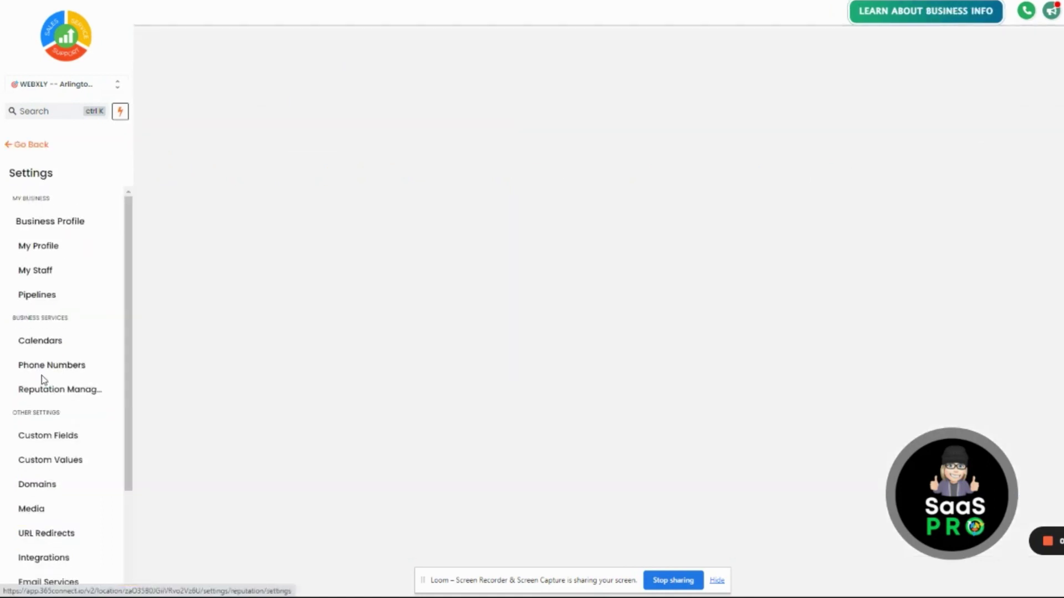
{"action": "left_click", "coordinate": [44, 368]}
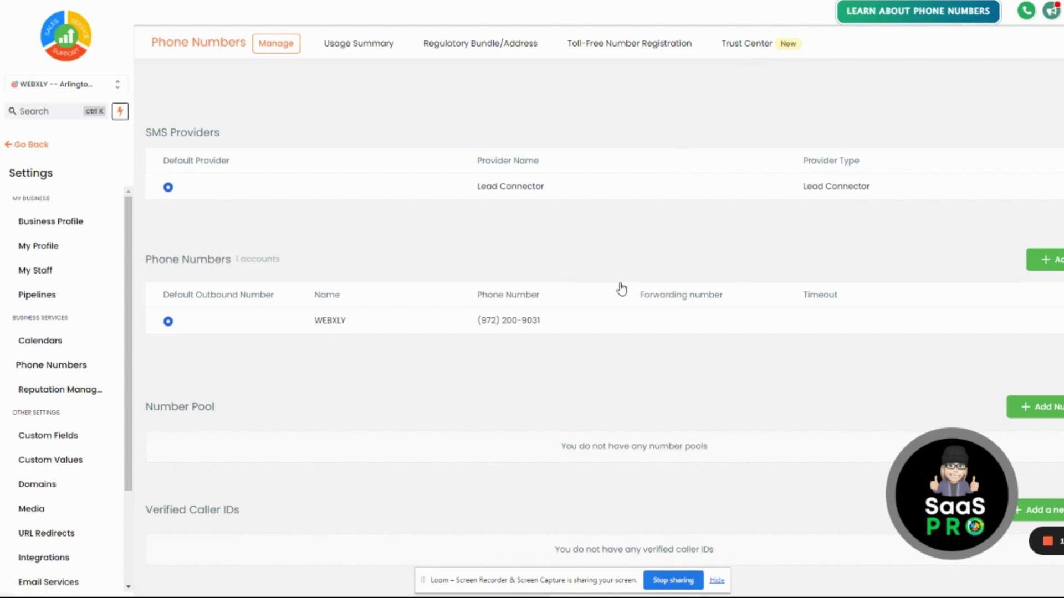
{"action": "left_click", "coordinate": [746, 49]}
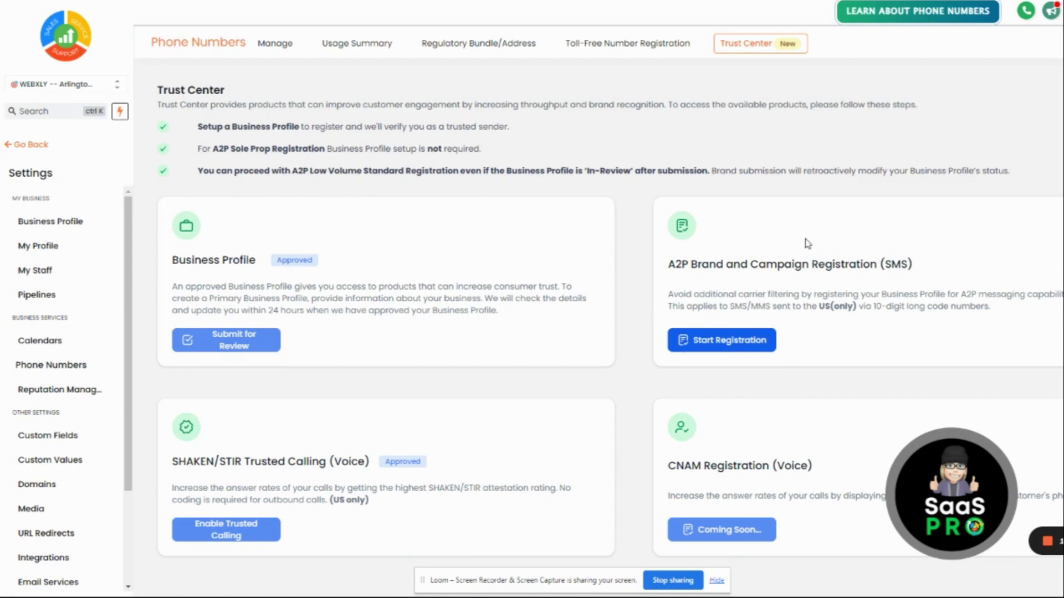
Start the A2P registration, then close it and open Business Profile settings.
{"action": "left_click", "coordinate": [742, 341]}
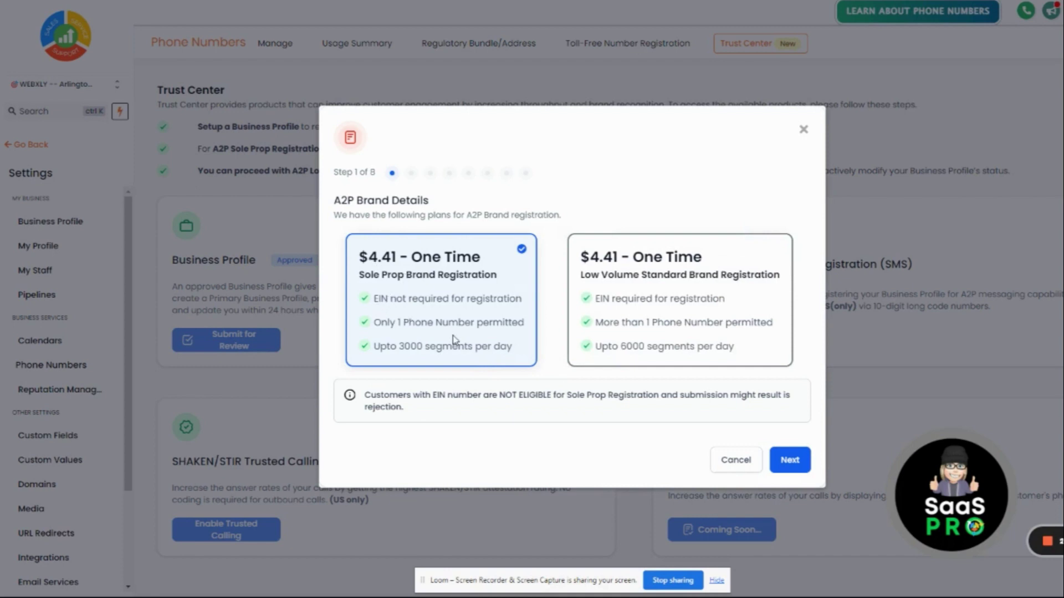
{"action": "left_click", "coordinate": [803, 131]}
{"action": "left_click", "coordinate": [221, 259]}
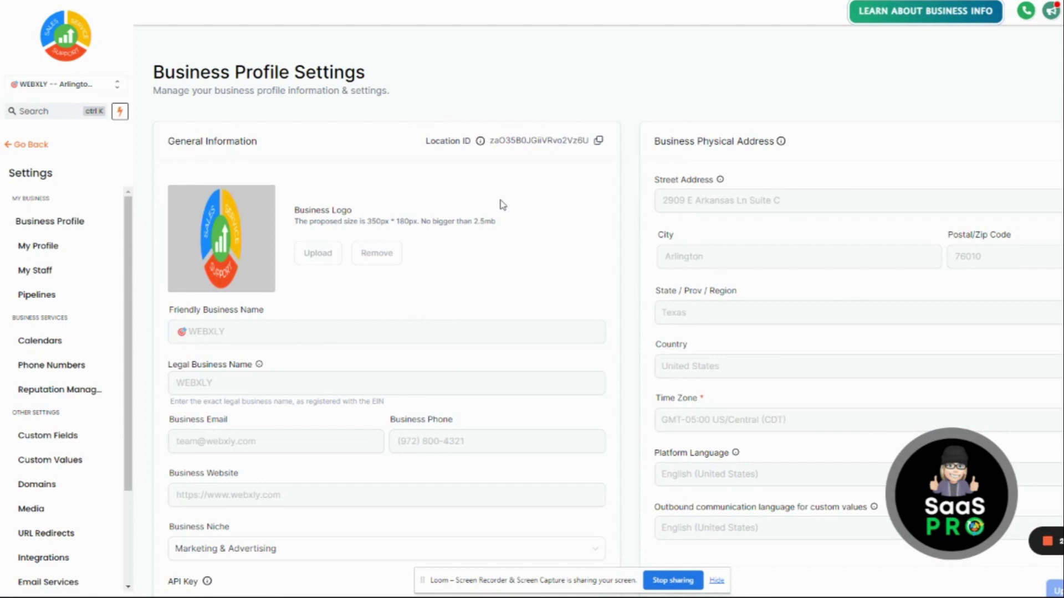
{"action": "scroll", "coordinate": [502, 205], "scroll_direction": "down", "scroll_amount": 5}
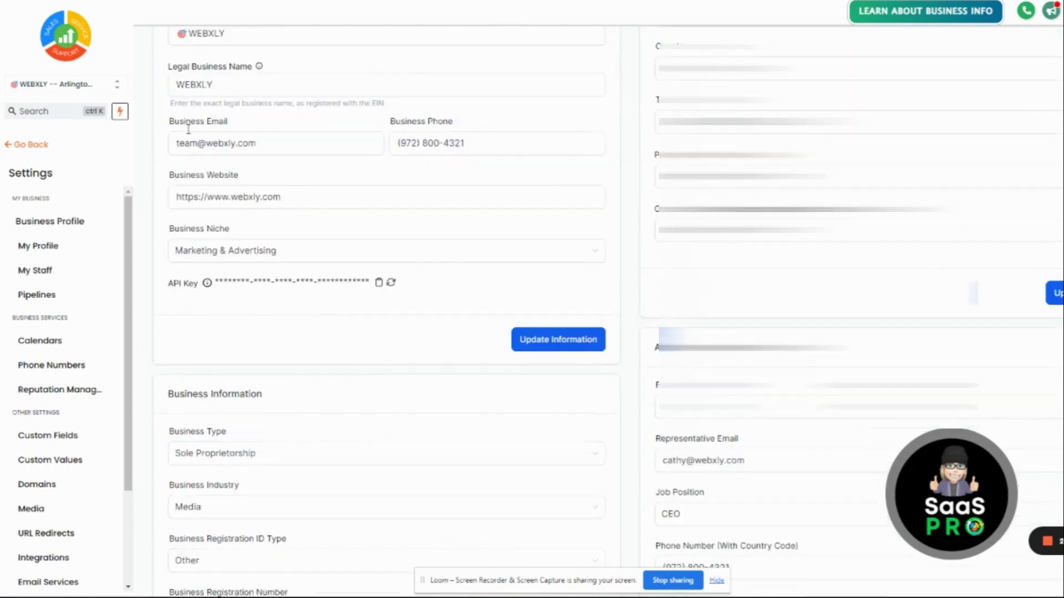
{"action": "scroll", "coordinate": [248, 243], "scroll_direction": "down", "scroll_amount": 6}
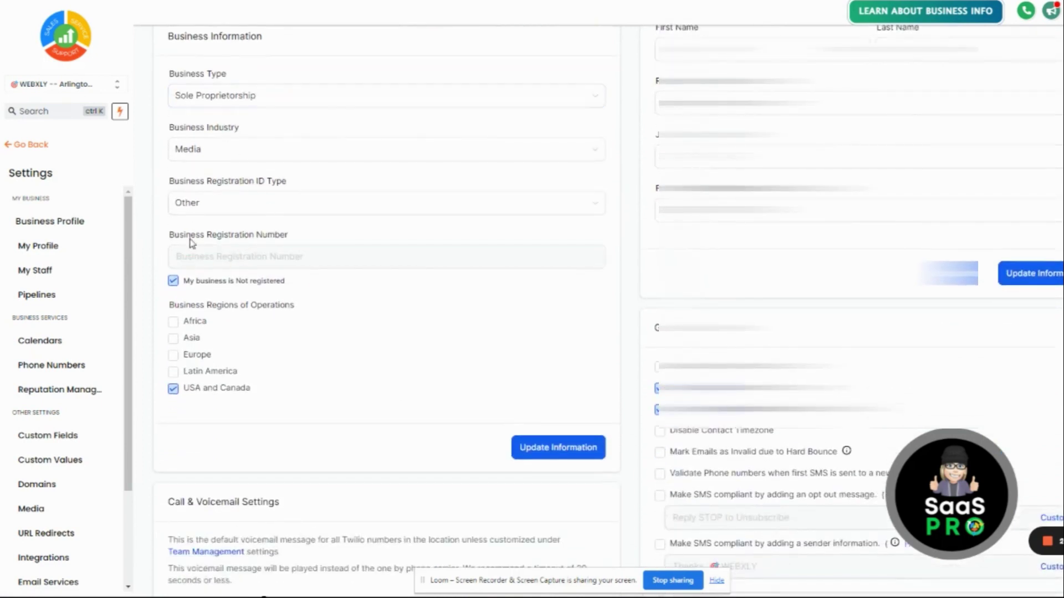
{"action": "scroll", "coordinate": [440, 349], "scroll_direction": "down", "scroll_amount": 1}
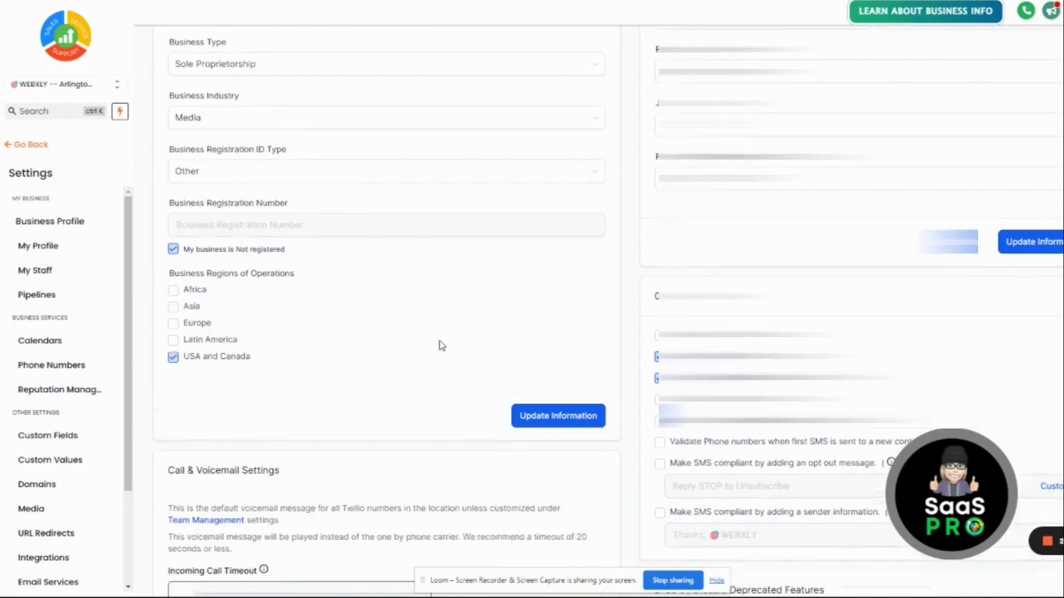
{"action": "scroll", "coordinate": [332, 231], "scroll_direction": "up", "scroll_amount": 3}
{"action": "left_click", "coordinate": [332, 222]}
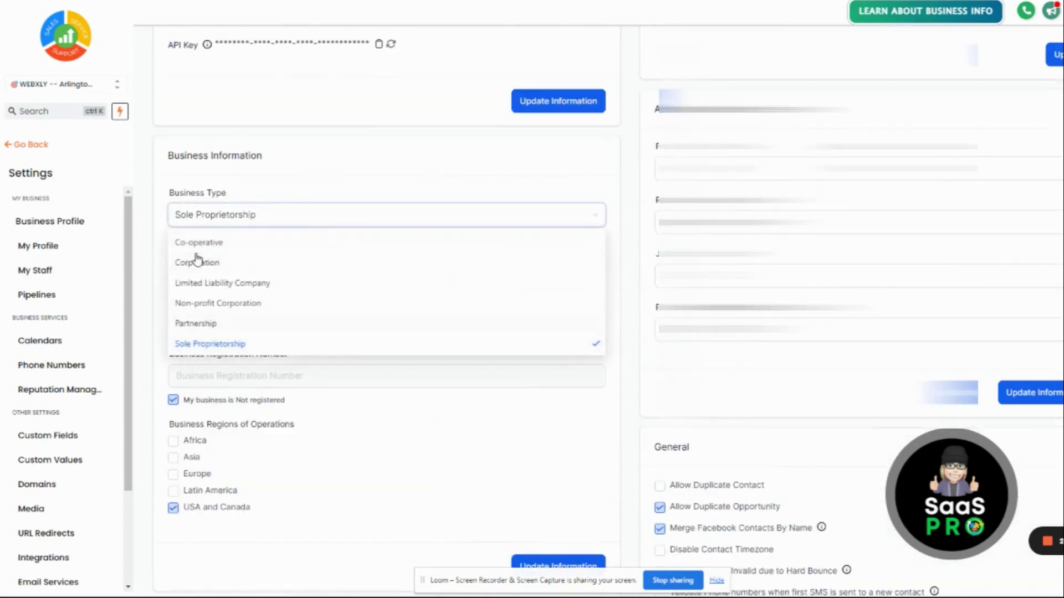
{"action": "left_click", "coordinate": [279, 195]}
{"action": "scroll", "coordinate": [242, 387], "scroll_direction": "down", "scroll_amount": 6}
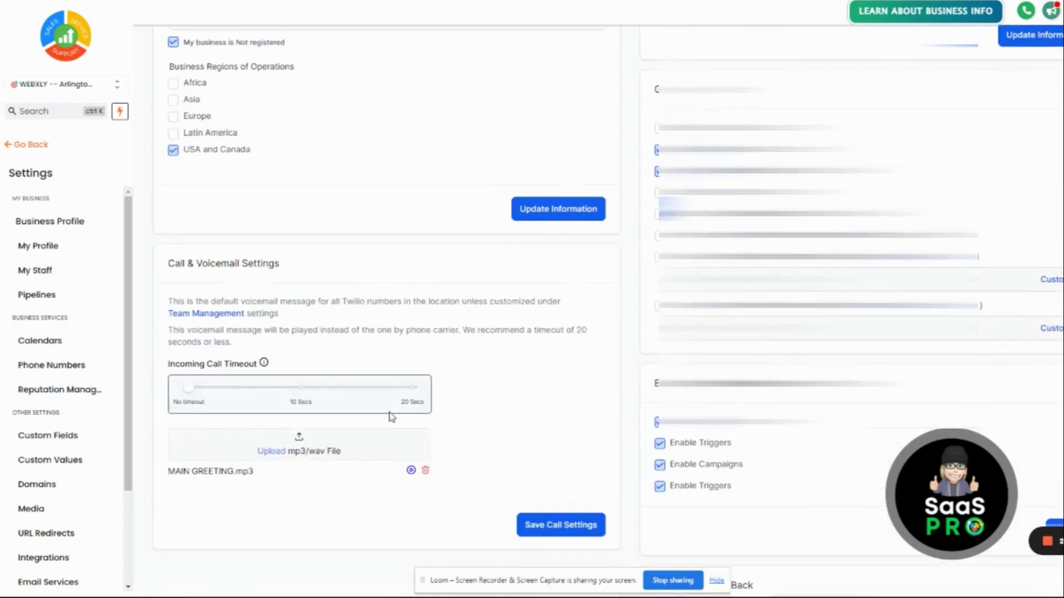
{"action": "scroll", "coordinate": [242, 388], "scroll_direction": "down", "scroll_amount": 5}
{"action": "scroll", "coordinate": [544, 316], "scroll_direction": "up", "scroll_amount": 14}
{"action": "scroll", "coordinate": [544, 316], "scroll_direction": "down", "scroll_amount": 4}
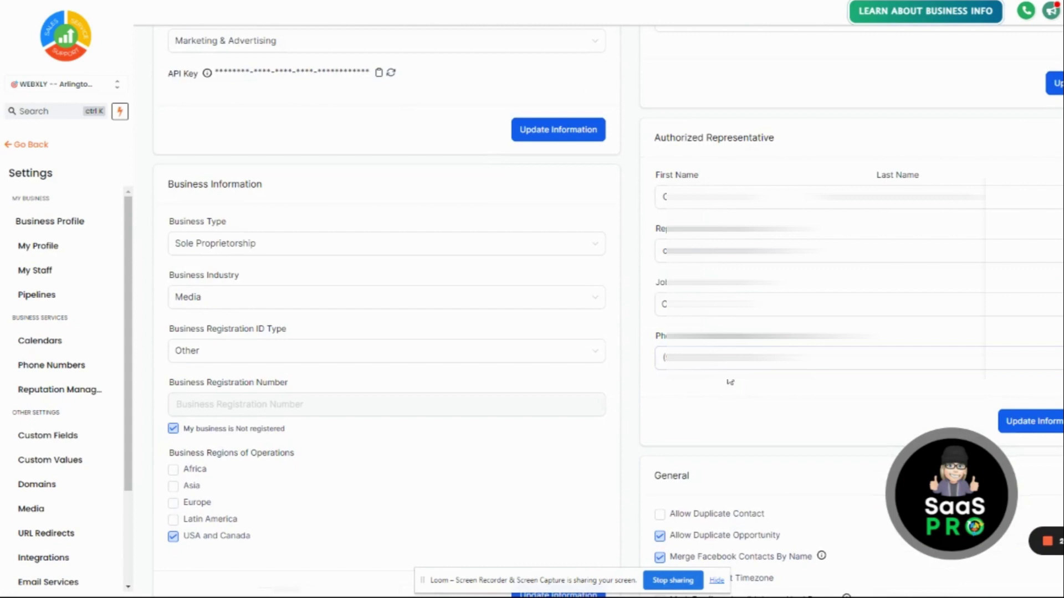
From Phone Numbers > Trust Center, start the A2P Brand and Campaign Registration.
{"action": "left_click", "coordinate": [52, 366]}
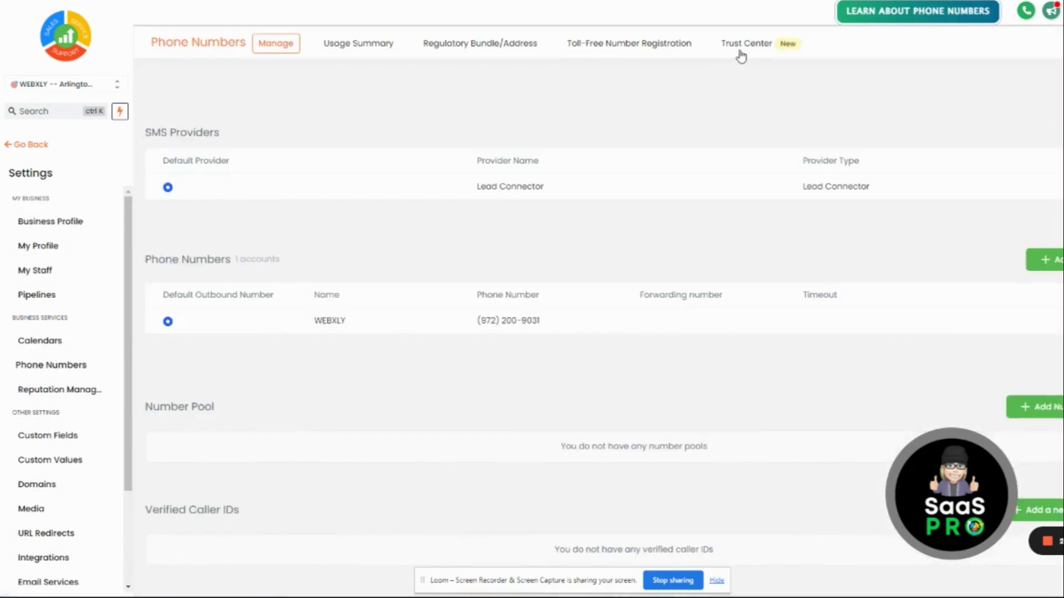
{"action": "left_click", "coordinate": [741, 50]}
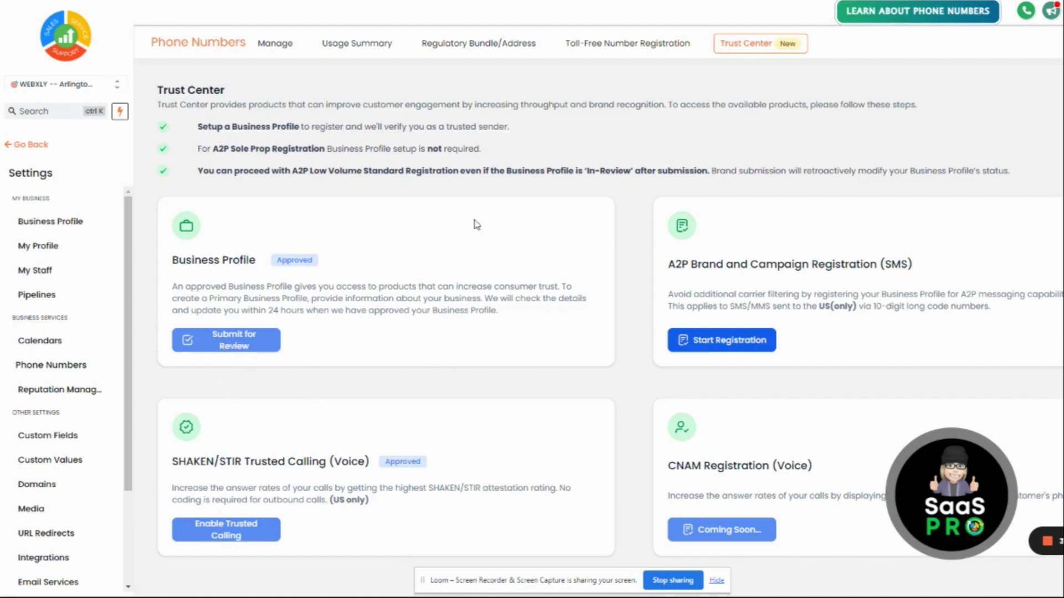
{"action": "left_click", "coordinate": [740, 339]}
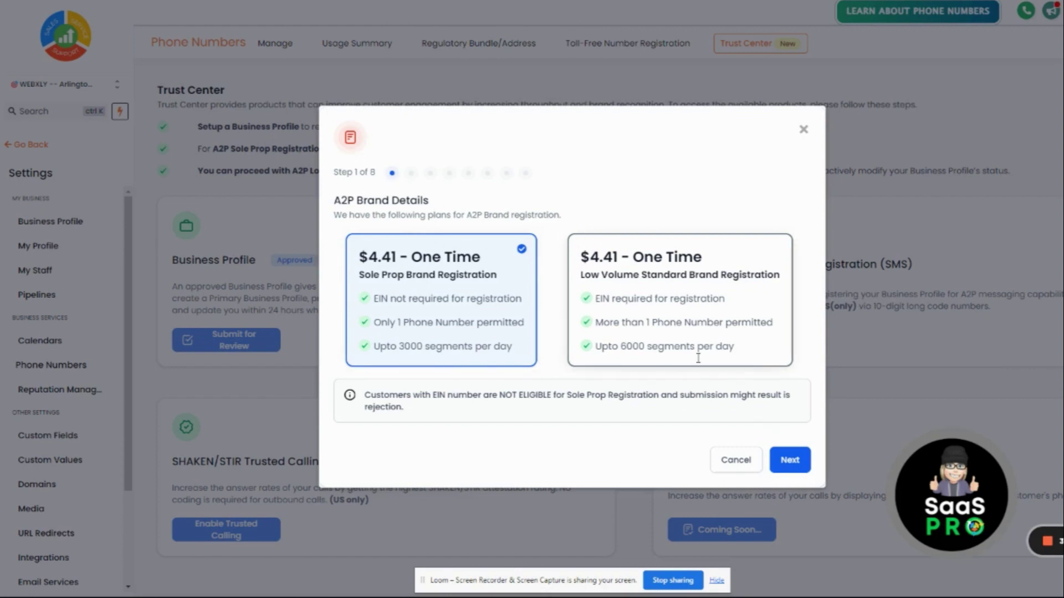
Choose the $4.41 Low Volume Standard Brand Registration plan and continue to Campaign Details.
{"action": "left_click", "coordinate": [790, 460]}
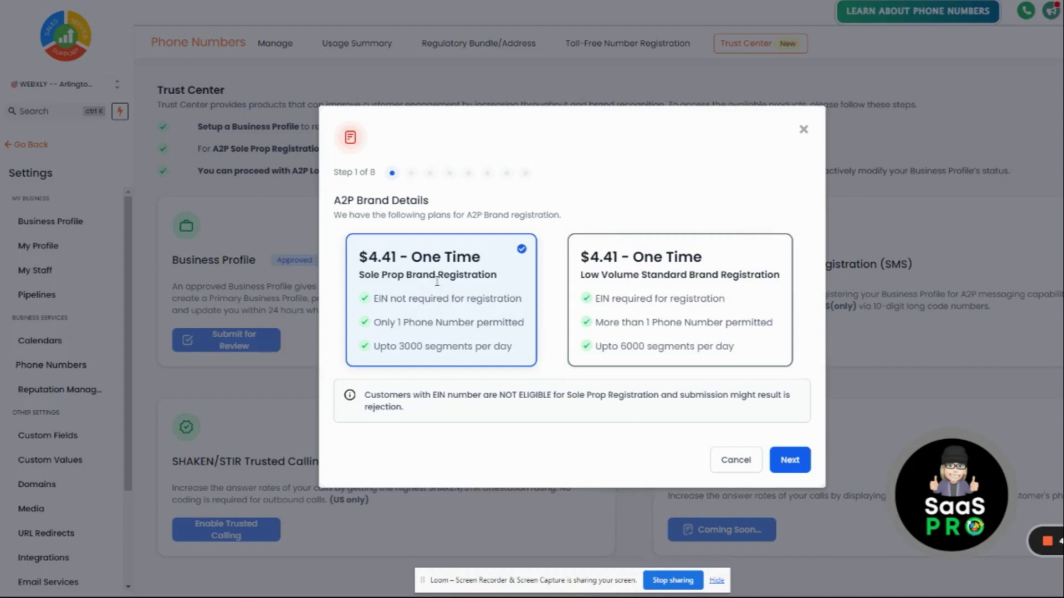
{"action": "left_click_drag", "start_coordinate": [377, 348], "coordinate": [528, 350]}
{"action": "left_click", "coordinate": [756, 270]}
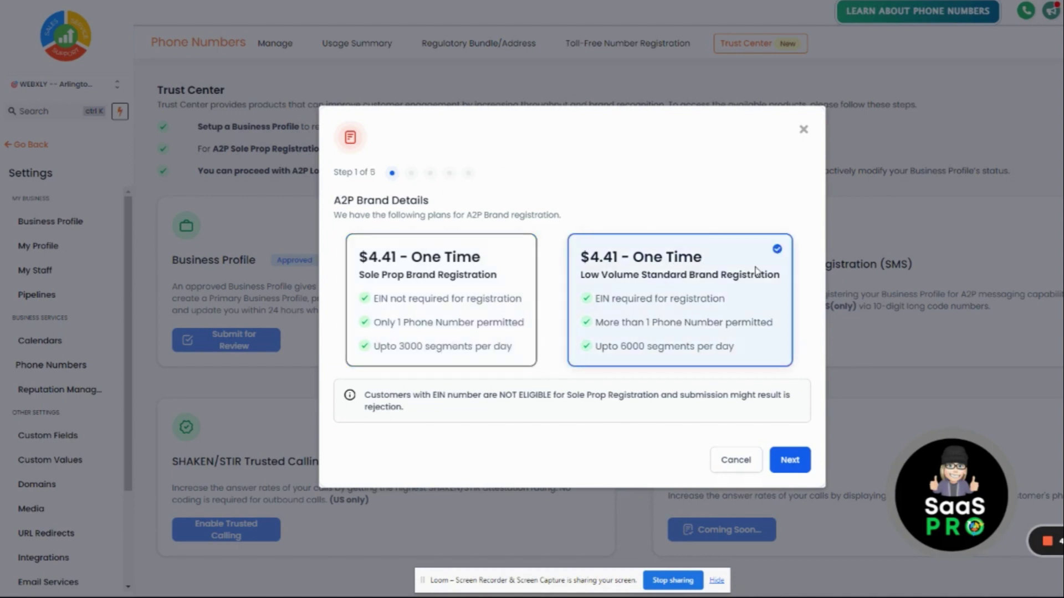
{"action": "left_click", "coordinate": [487, 297]}
{"action": "left_click", "coordinate": [677, 299]}
{"action": "left_click", "coordinate": [798, 462]}
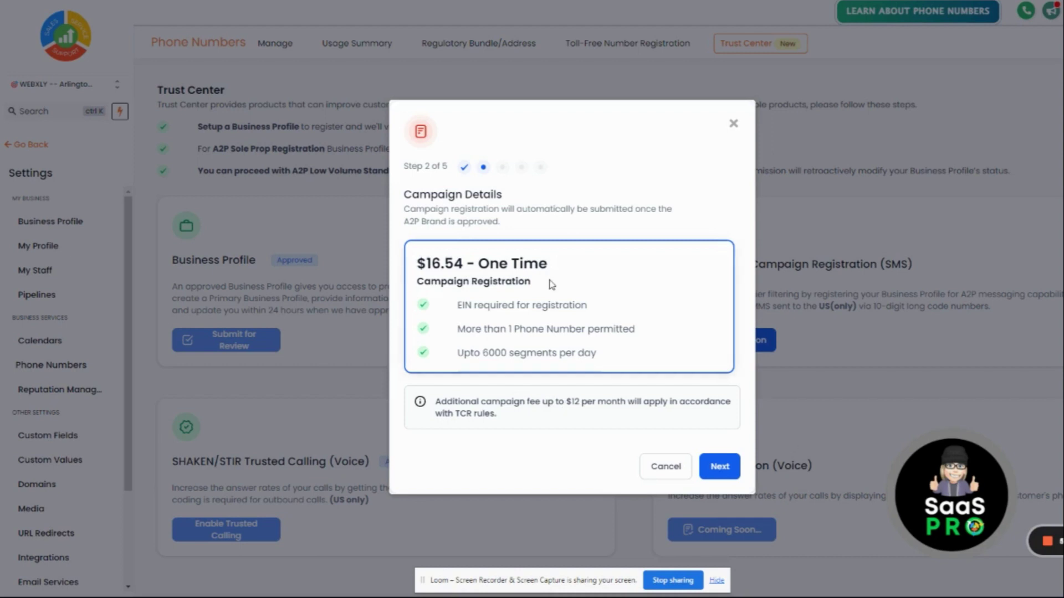
Accept the $16.54 one-time Campaign Registration fee and continue to step 3.
{"action": "left_click", "coordinate": [718, 467]}
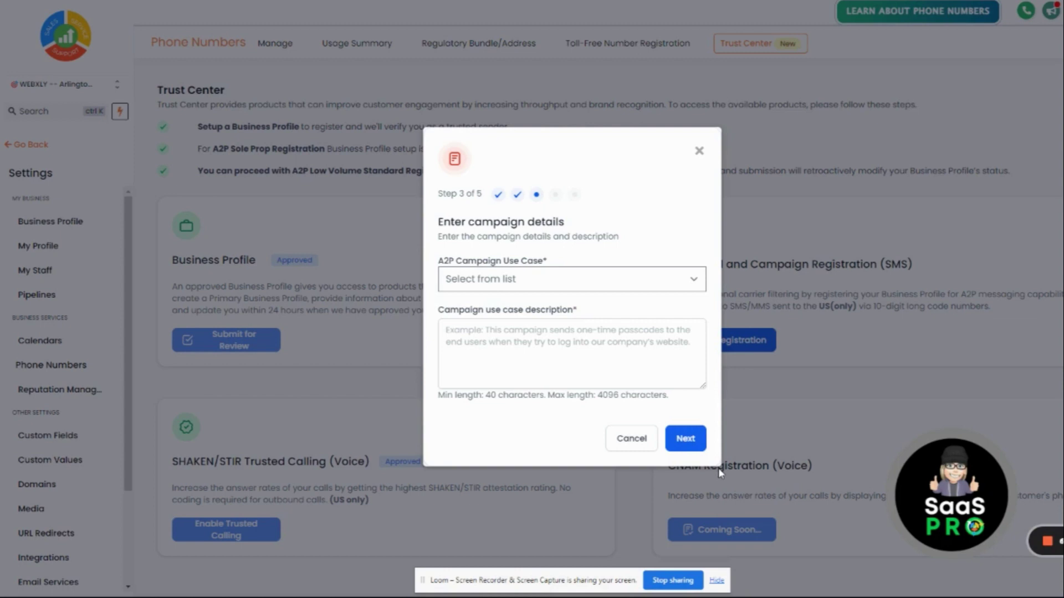
Pick Low Volume Mixed (Recommended) - $1.7/month as the campaign use case.
{"action": "left_click", "coordinate": [658, 290]}
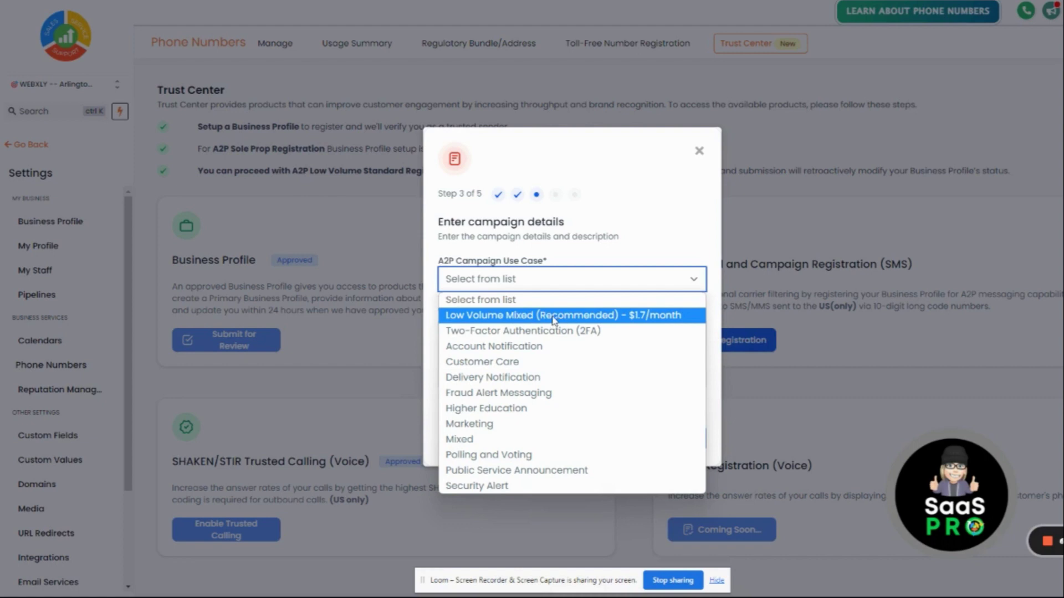
{"action": "left_click", "coordinate": [515, 320]}
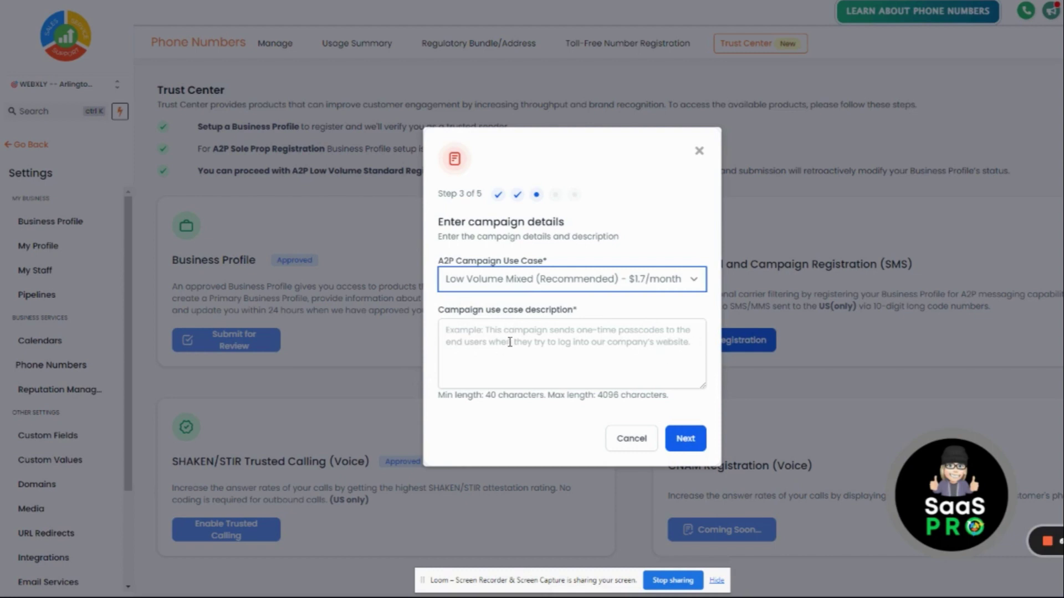
Enter 'Appointment Reminders, Announcements, updates' as the campaign use case description.
{"action": "left_click", "coordinate": [456, 335]}
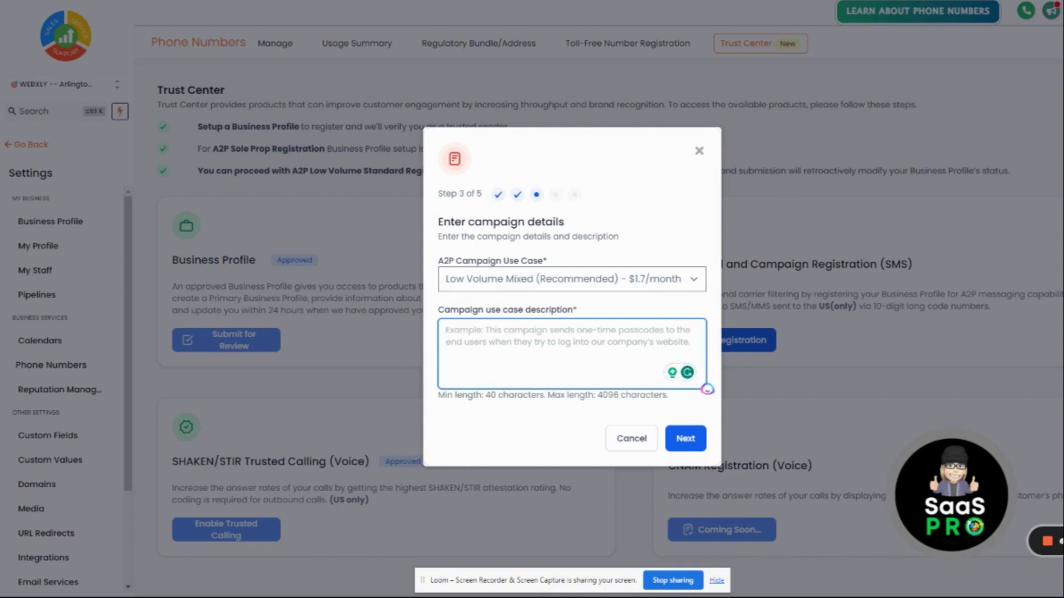
{"action": "type", "text": "Appointment Reminders, Announcements,"}
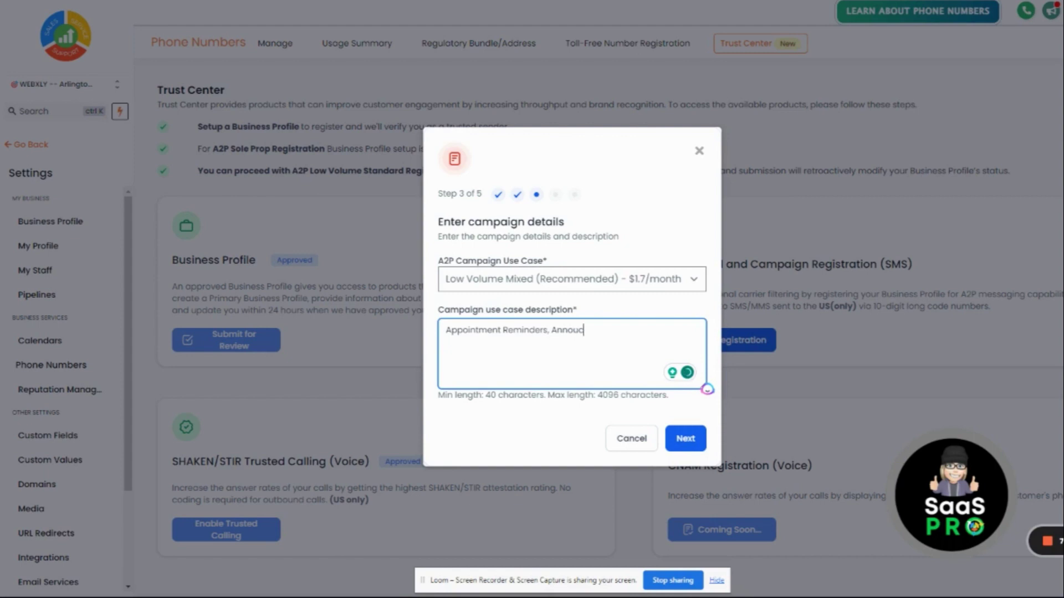
{"action": "type", "text": " updates"}
Add the first sample message confirming the appointment for Monday at 10:00 am.
{"action": "left_click", "coordinate": [685, 438]}
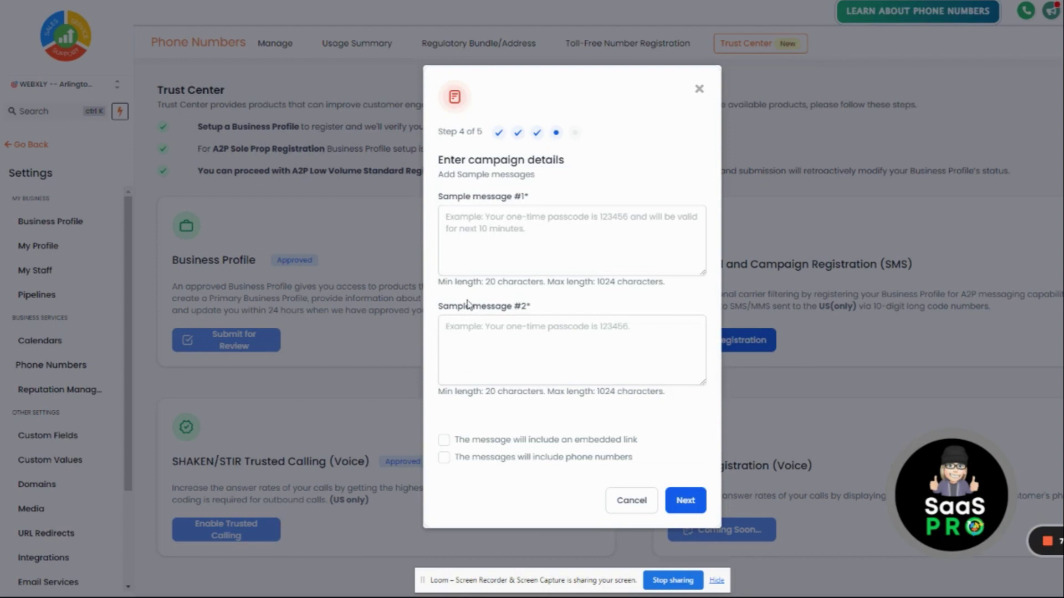
{"action": "left_click", "coordinate": [468, 223]}
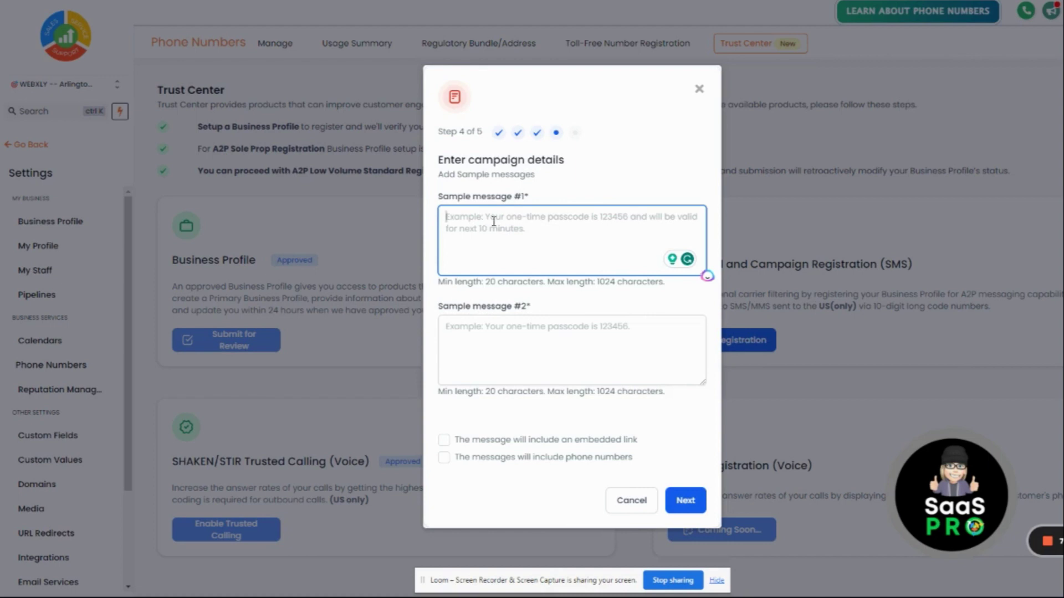
{"action": "type", "text": "Your appointment is con"}
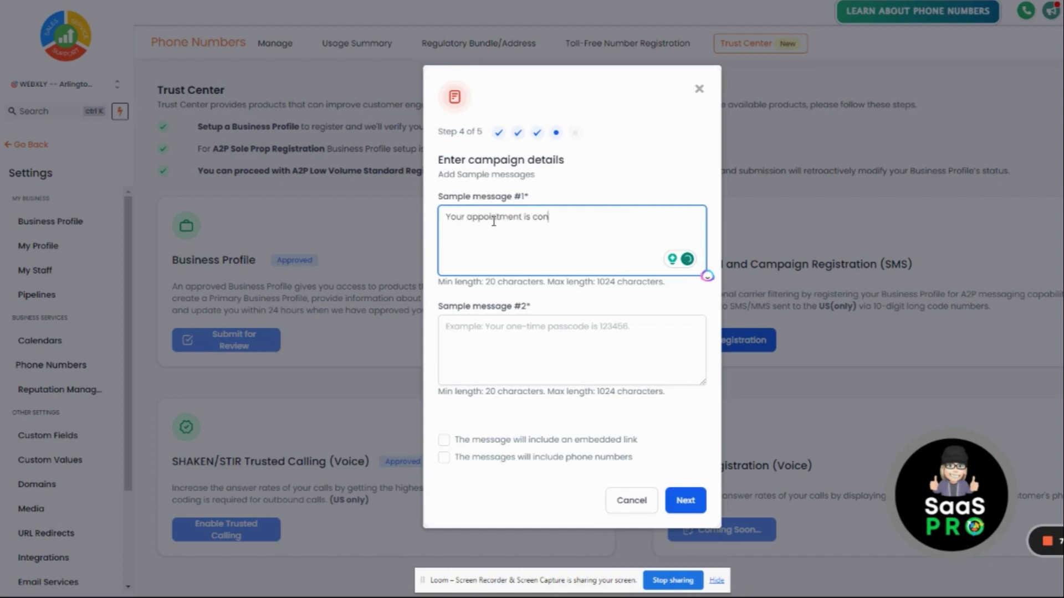
{"action": "type", "text": "firmed for a date and time. We'll see you then!"}
{"action": "left_click", "coordinate": [590, 216]}
{"action": "type", "text": "a"}
{"action": "left_click_drag", "start_coordinate": [591, 217], "coordinate": [659, 211]}
{"action": "type", "text": "Monday at 1"}
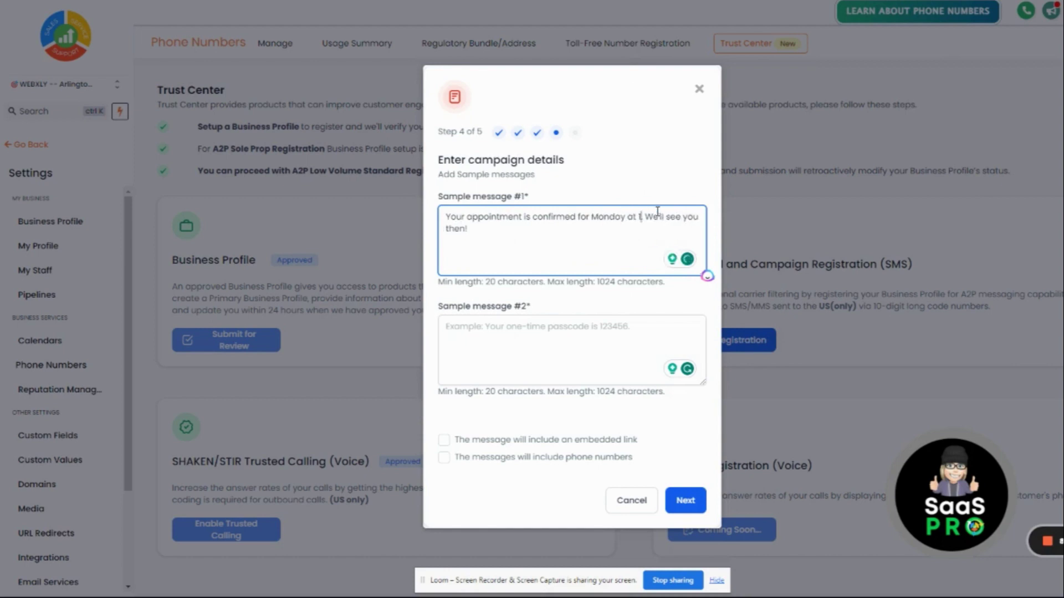
{"action": "type", "text": "0: 00 a"}
{"action": "type", "text": "m."}
Add the 'New Software Feature' link sample message and enable the embedded-link option.
{"action": "left_click", "coordinate": [506, 343]}
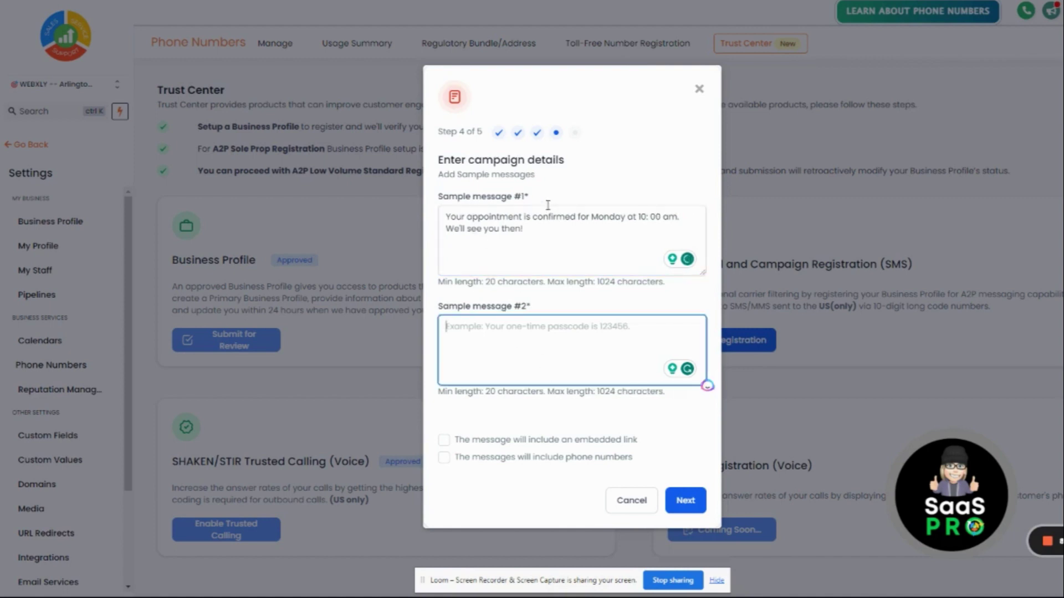
{"action": "type", "text": "New Software F"}
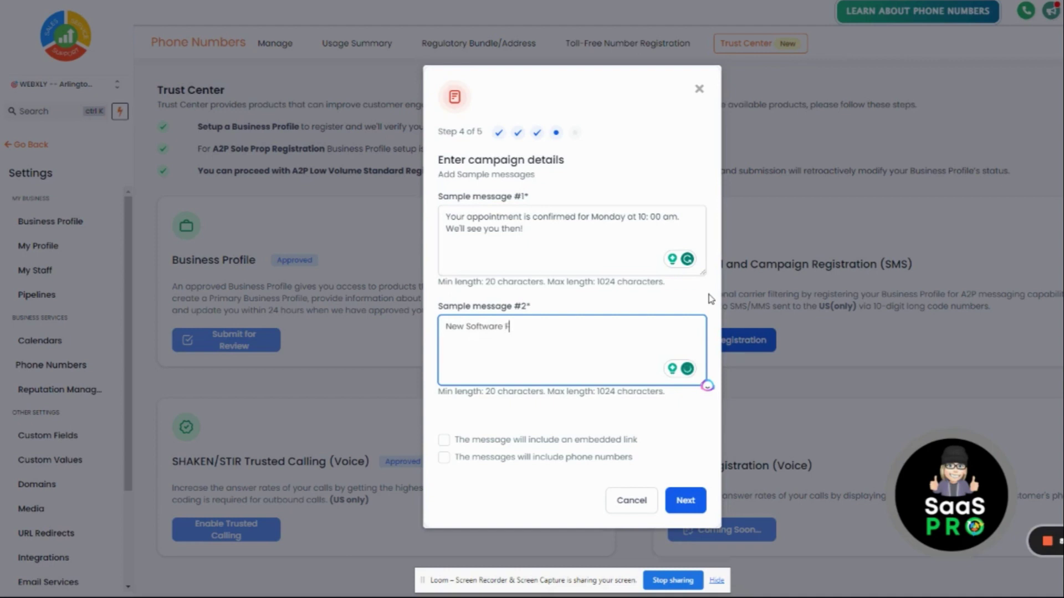
{"action": "type", "text": "eature clicks the link to view more information."}
{"action": "mouse_move", "coordinate": [548, 328]}
{"action": "left_click", "coordinate": [553, 355]}
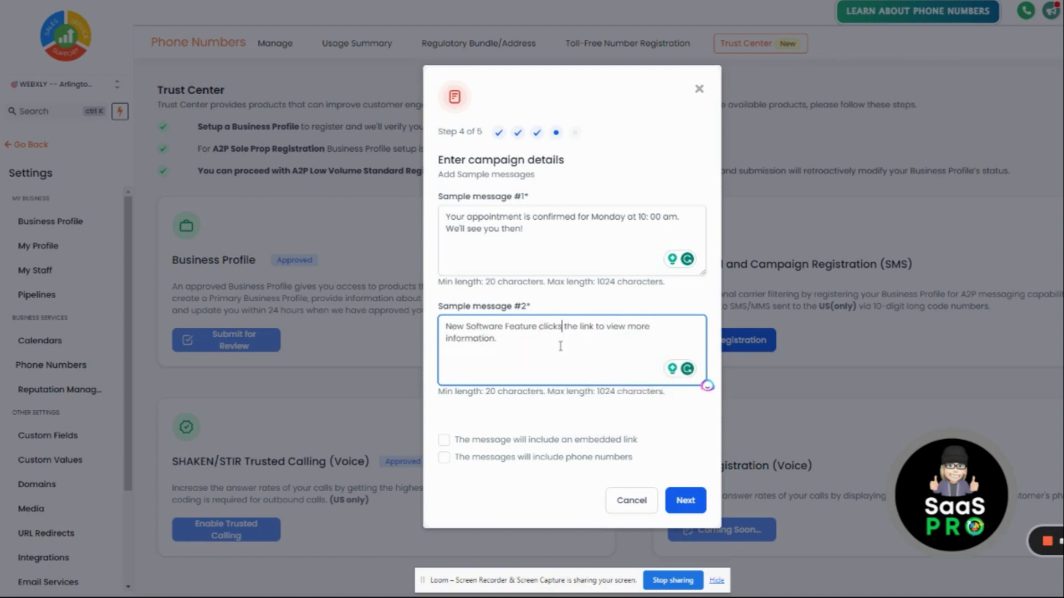
{"action": "left_click", "coordinate": [518, 338]}
{"action": "key", "text": "ctrl+z"}
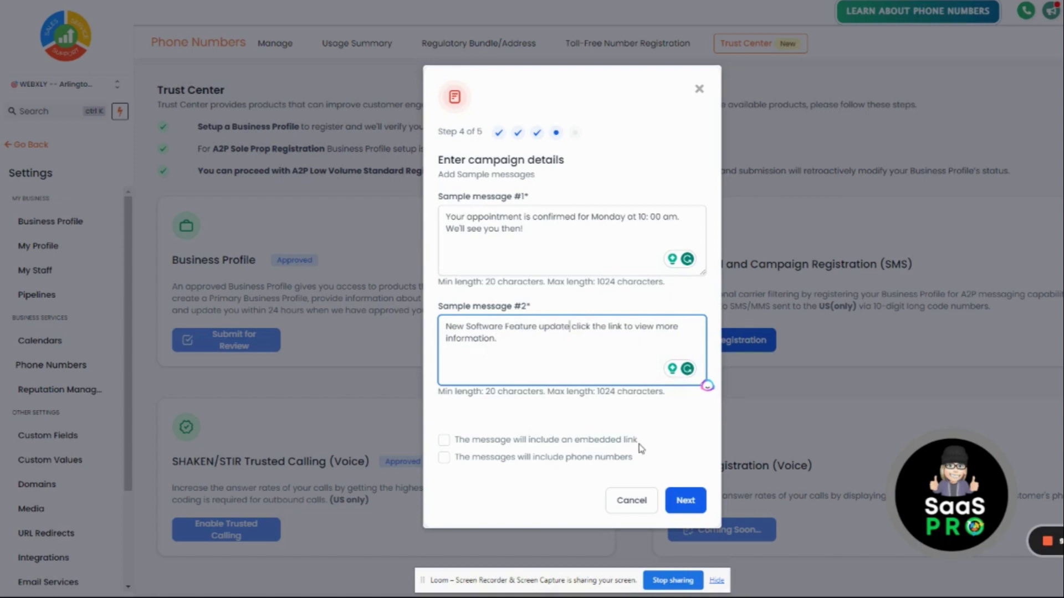
{"action": "left_click", "coordinate": [444, 441]}
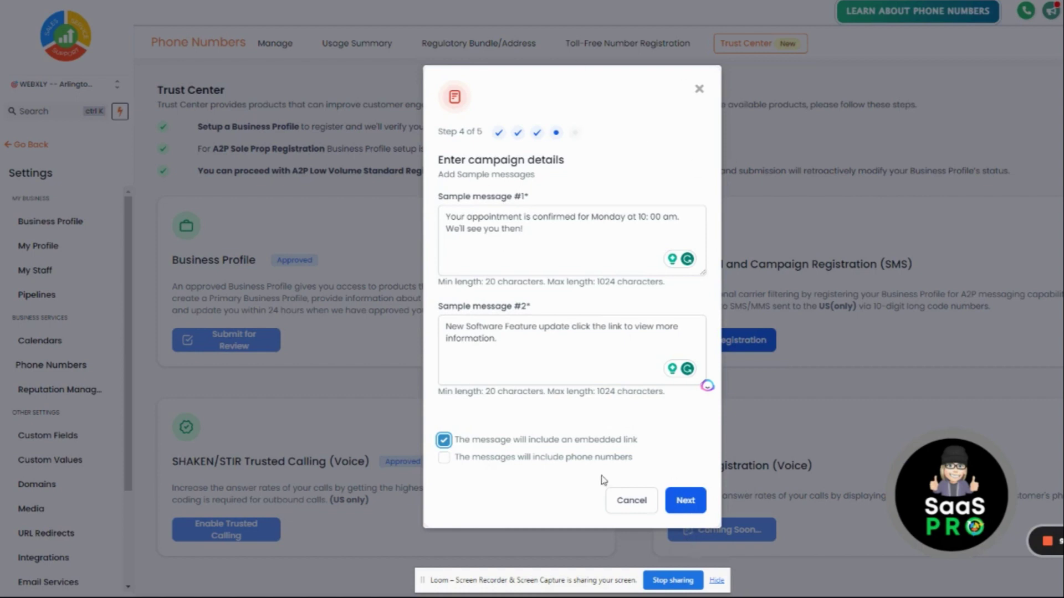
Describe consent as opt-in via website contact us form, sign up forms, and webchat widget.
{"action": "left_click", "coordinate": [686, 500]}
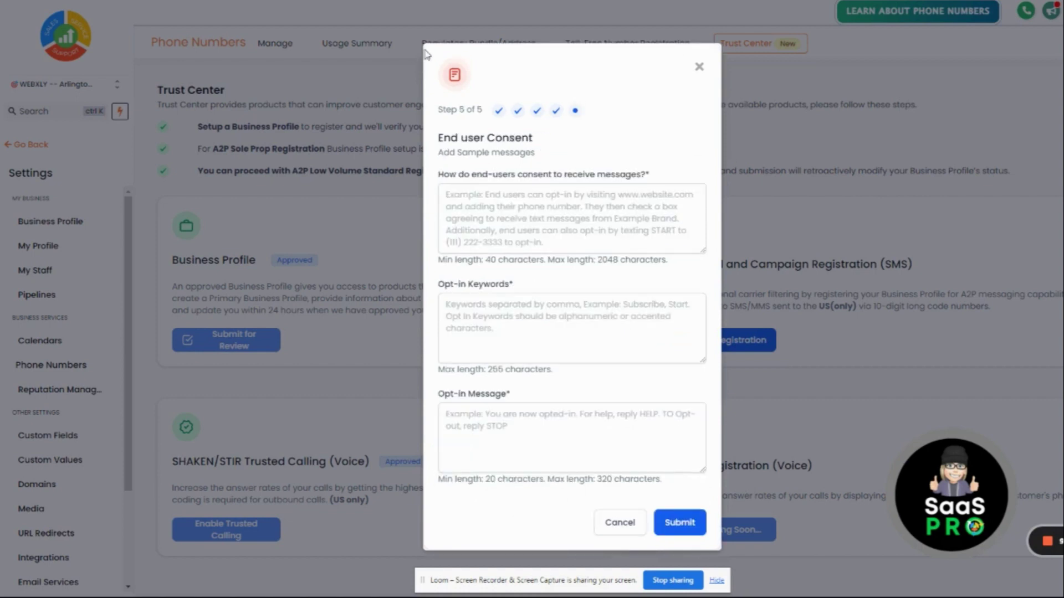
{"action": "left_click", "coordinate": [534, 198]}
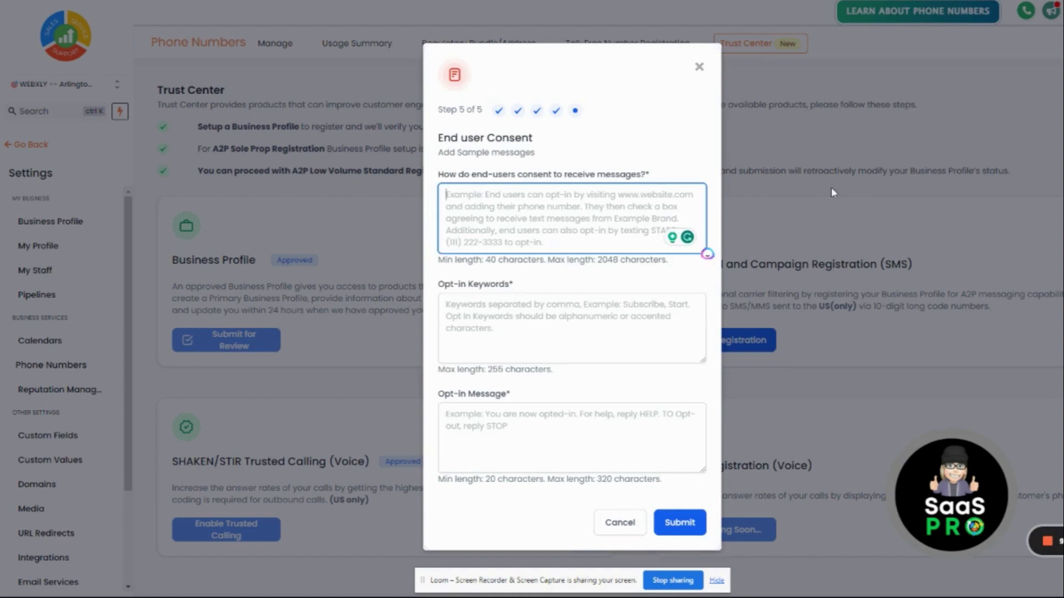
{"action": "type", "text": "End users op"}
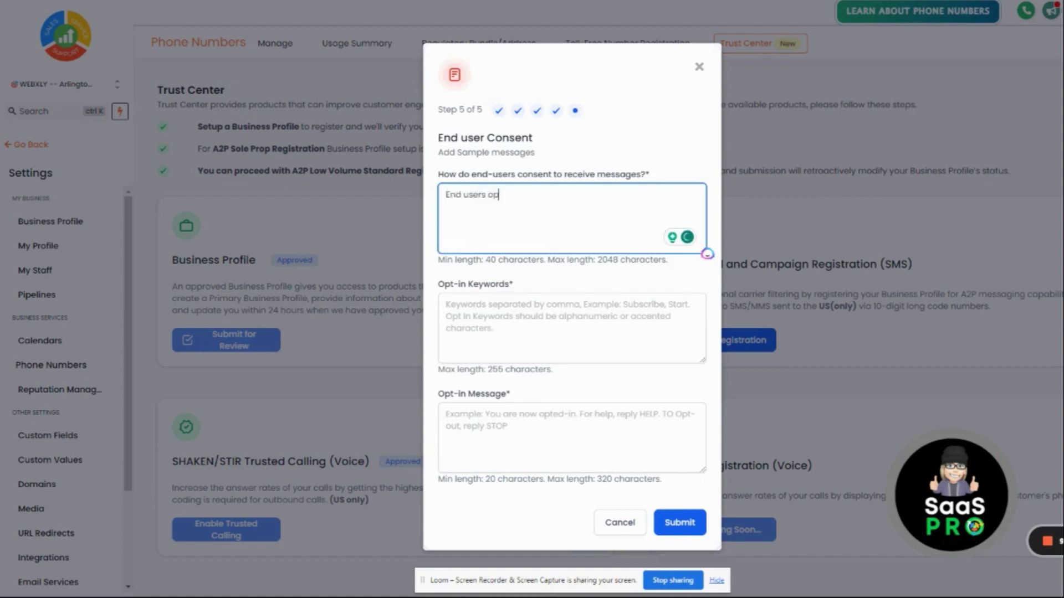
{"action": "type", "text": "t-in by website contact us form"}
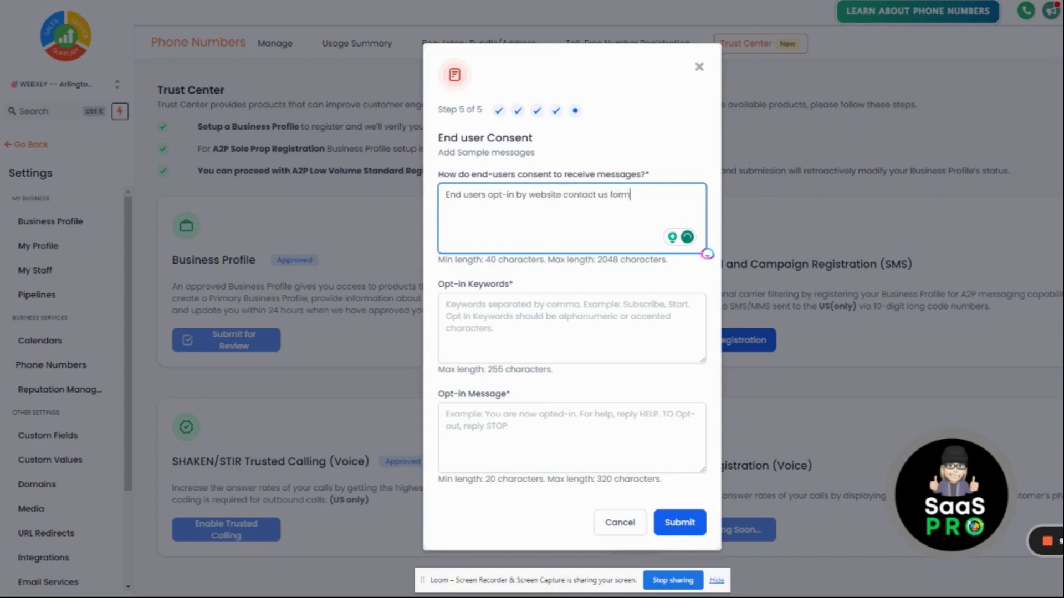
{"action": "type", "text": ", sign up forms, and webchat widget."}
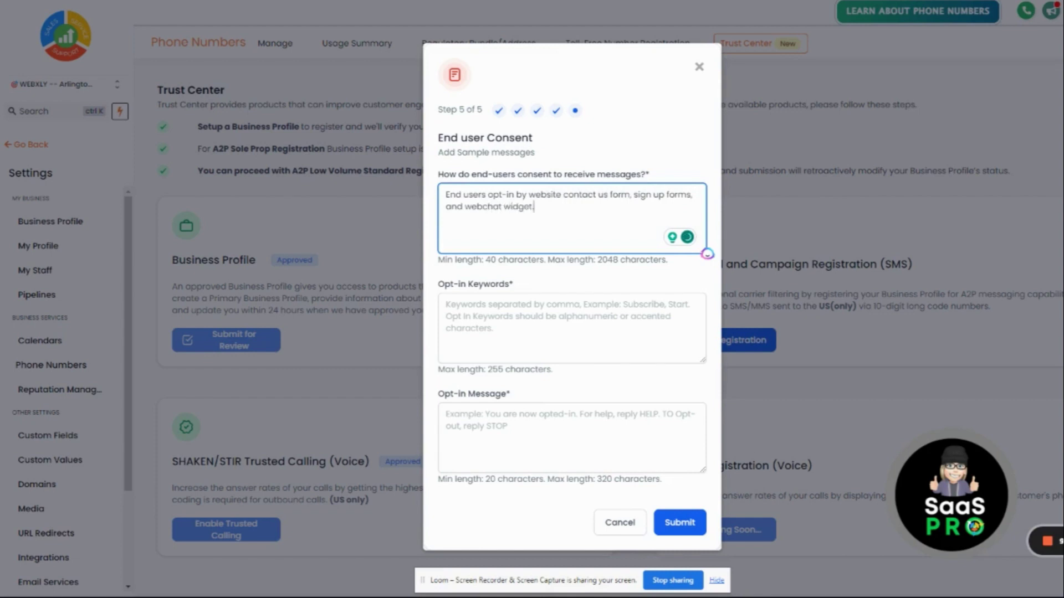
{"action": "key", "text": "Tab"}
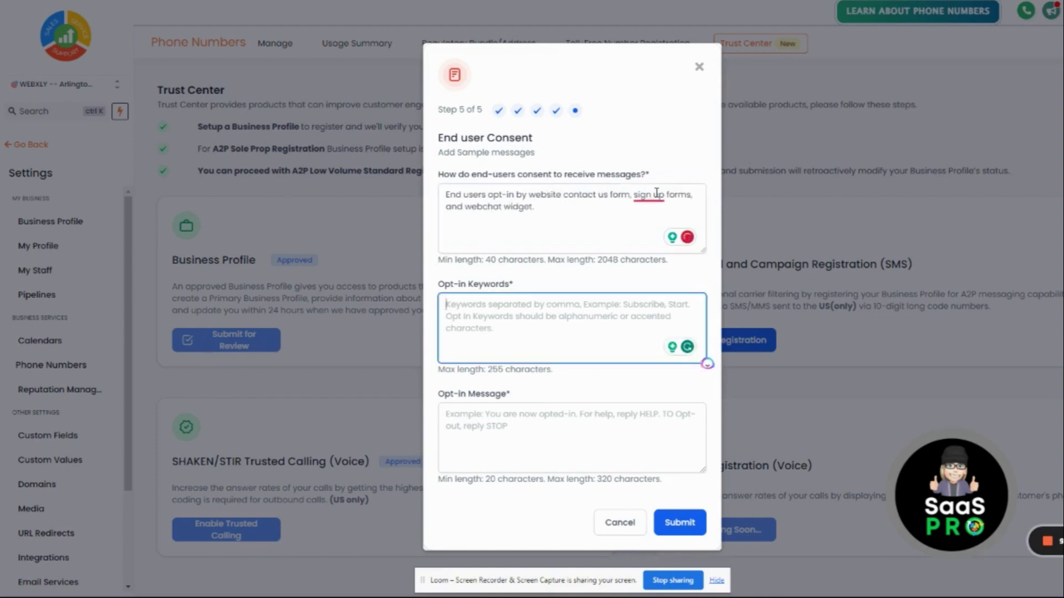
{"action": "mouse_move", "coordinate": [655, 193]}
{"action": "left_click", "coordinate": [647, 225]}
Enter keyword webxly and the opt-in message 'You are not opt-in please type STOP to unsubscribe at any time.'.
{"action": "left_click", "coordinate": [486, 308]}
{"action": "type", "text": "webxly"}
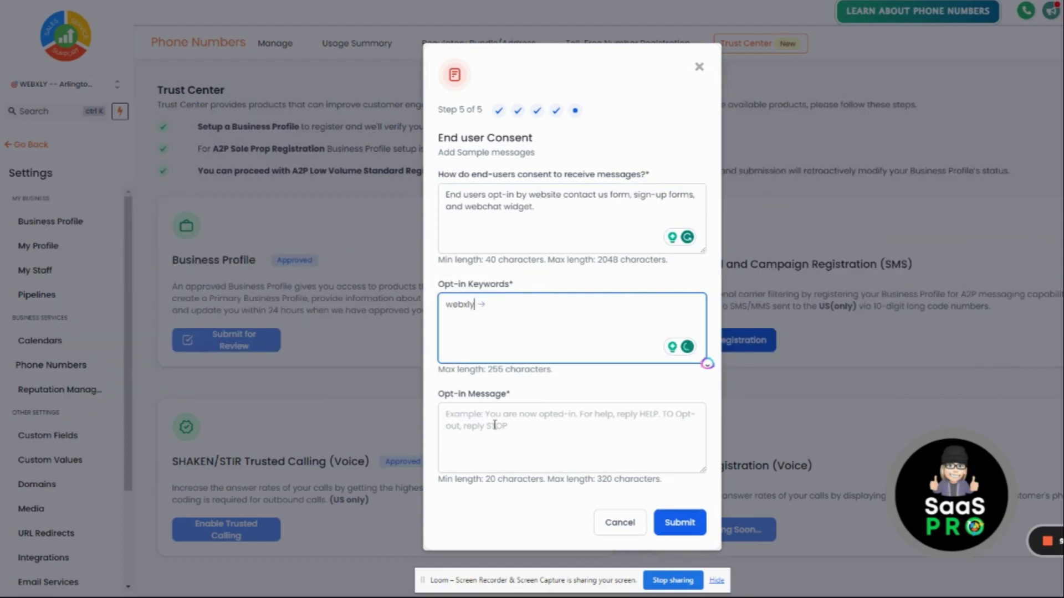
{"action": "left_click", "coordinate": [495, 426]}
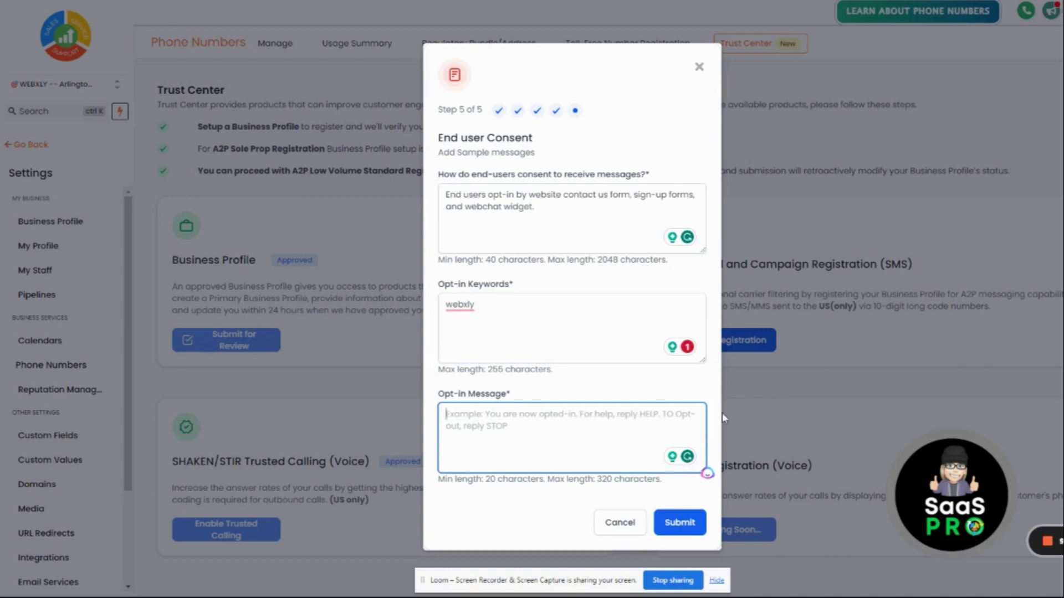
{"action": "type", "text": "You "}
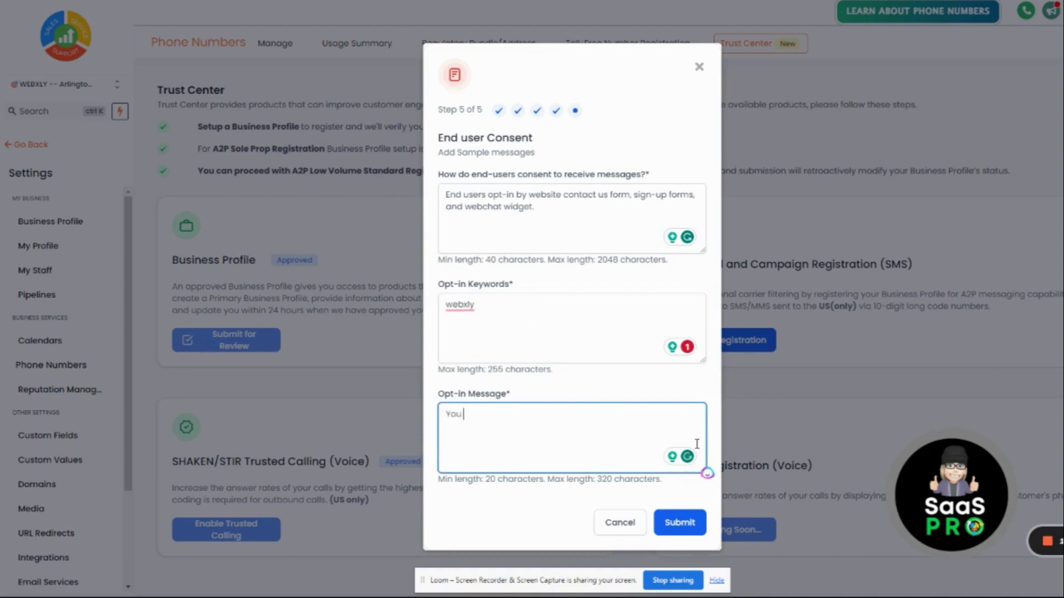
{"action": "type", "text": "are not opt-in please type STOP to un"}
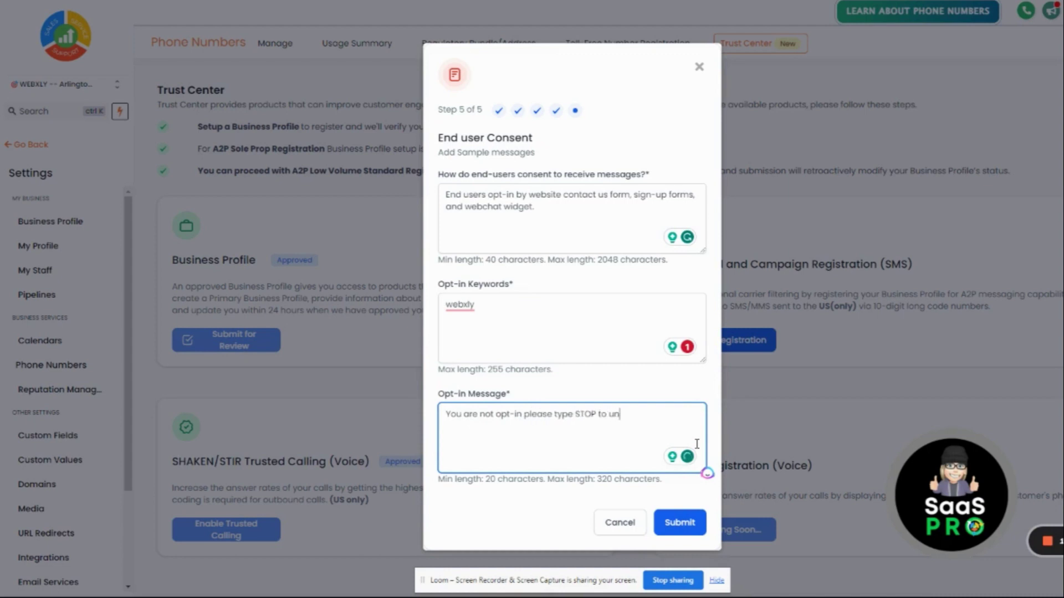
{"action": "type", "text": "subscrib"}
{"action": "key", "text": "BackSpace"}
{"action": "key", "text": "BackSpace"}
{"action": "key", "text": "BackSpace"}
{"action": "key", "text": "BackSpace"}
{"action": "type", "text": "ribe at any time."}
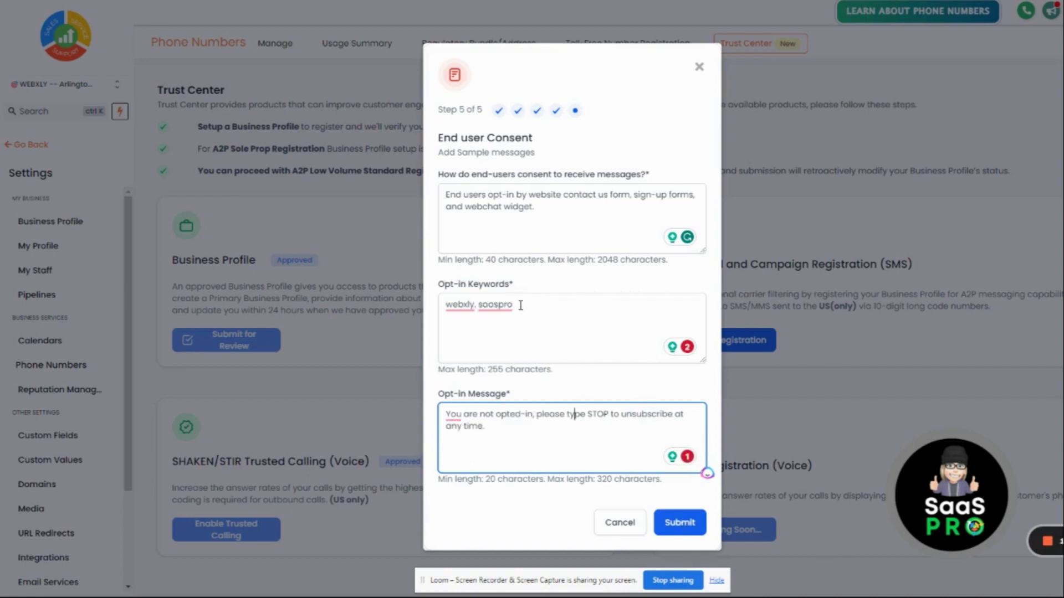
Replace the Opt-in Keywords entry with the pasted keywords webxly, saaspro.
{"action": "left_click_drag", "start_coordinate": [518, 304], "coordinate": [449, 305]}
{"action": "key", "text": "ctrl+c"}
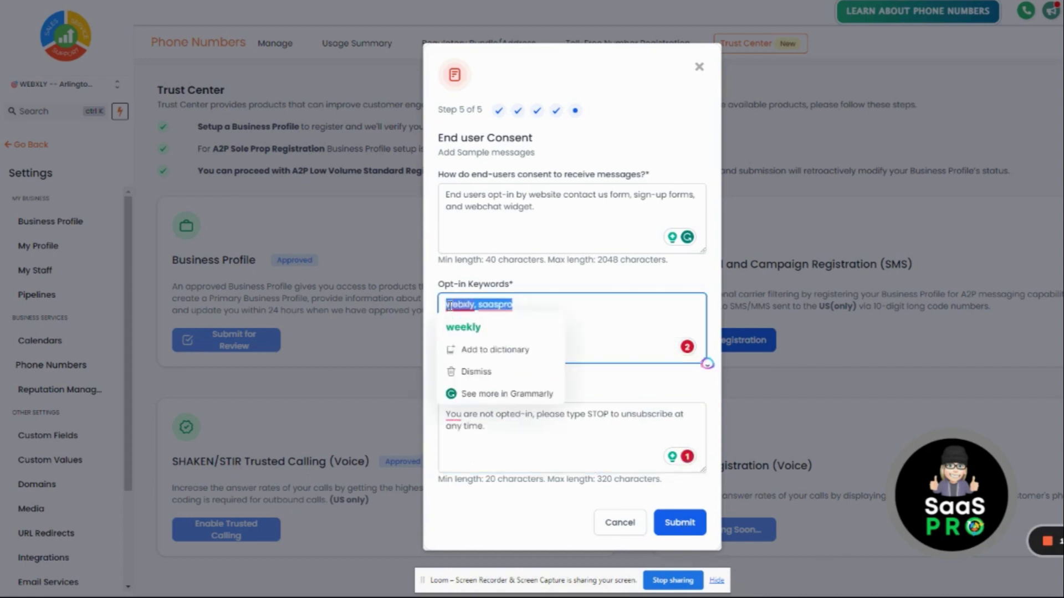
{"action": "key", "text": "BackSpace"}
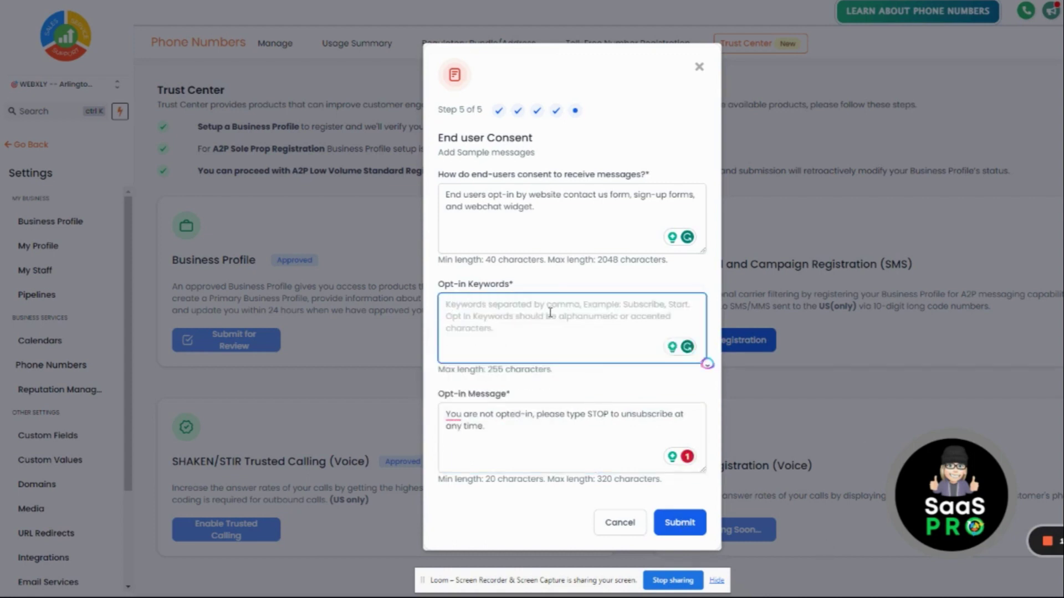
{"action": "key", "text": "ctrl+v"}
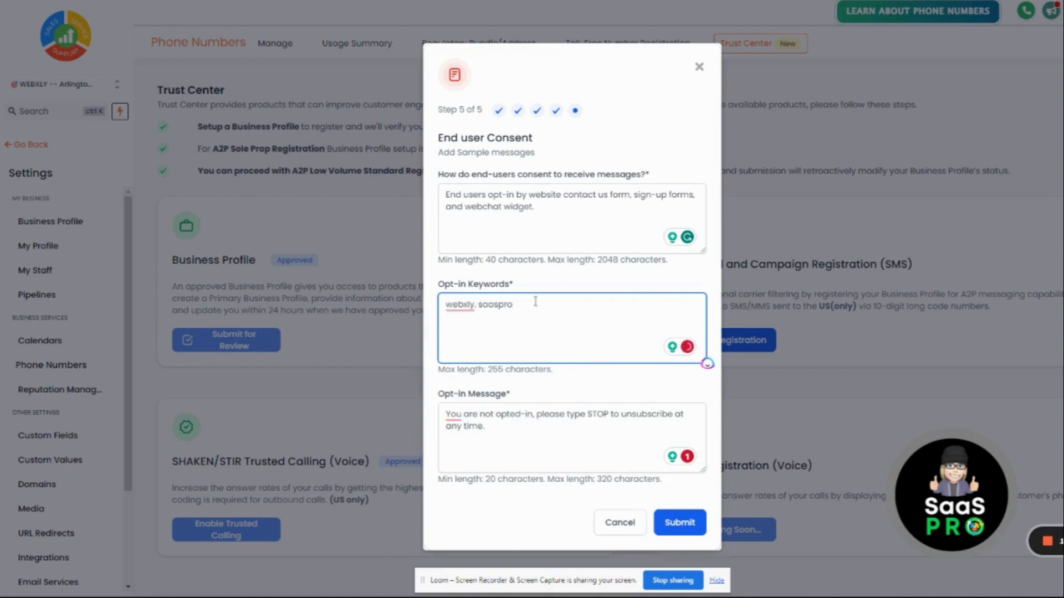
{"action": "left_click", "coordinate": [479, 304]}
{"action": "left_click", "coordinate": [680, 521]}
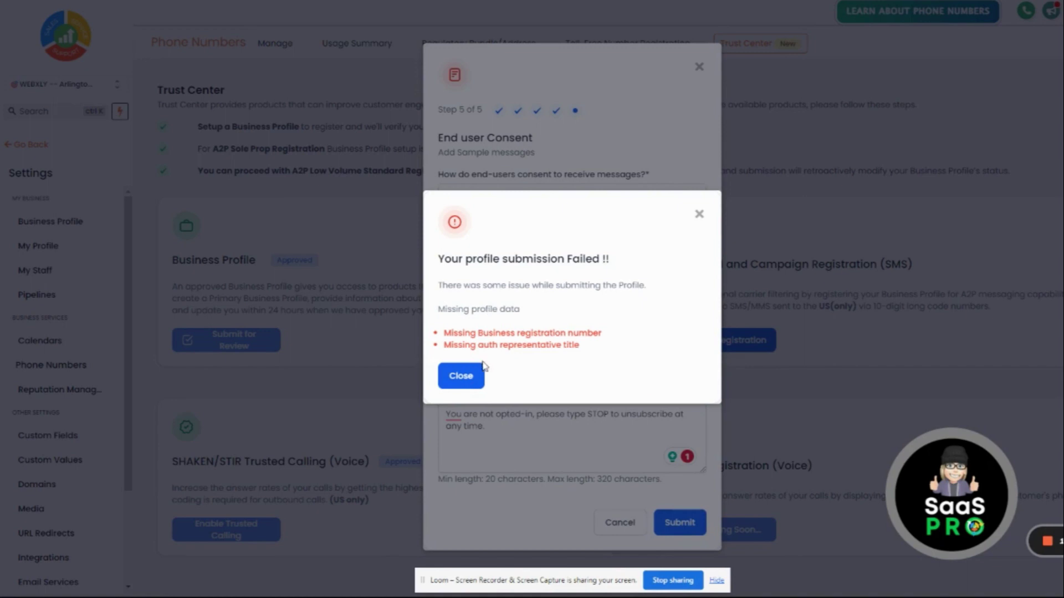
{"action": "left_click", "coordinate": [473, 380]}
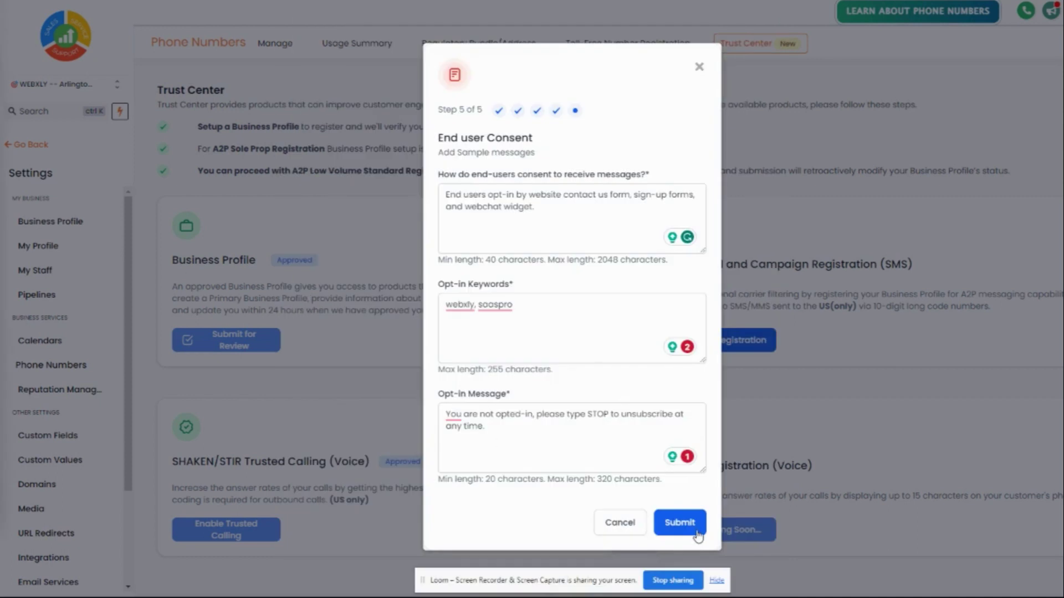
Resubmit the A2P registration, close the success message, and confirm the card shows Pending.
{"action": "left_click", "coordinate": [694, 530]}
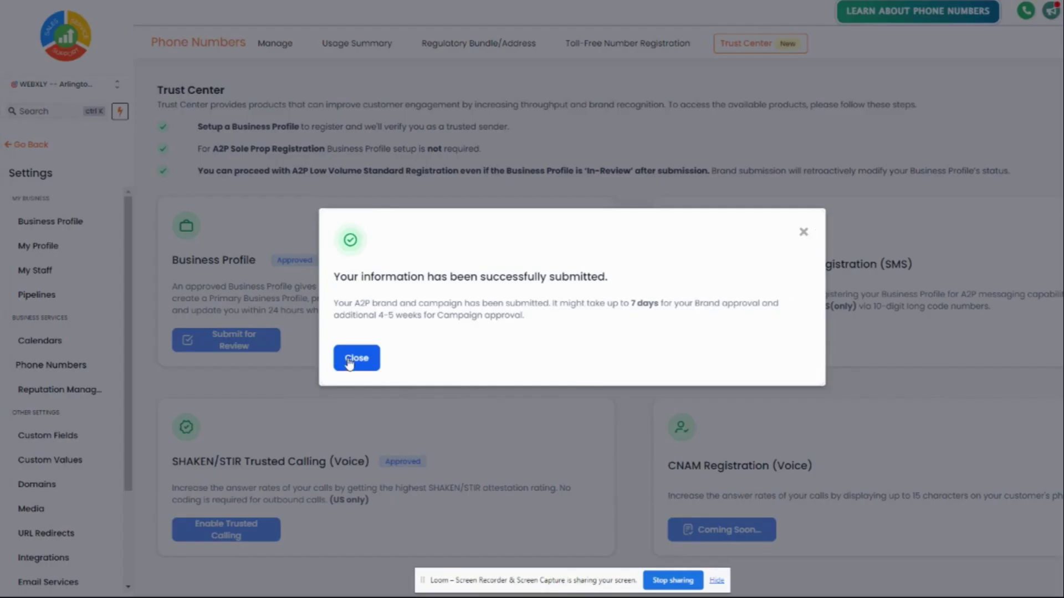
{"action": "left_click", "coordinate": [349, 363]}
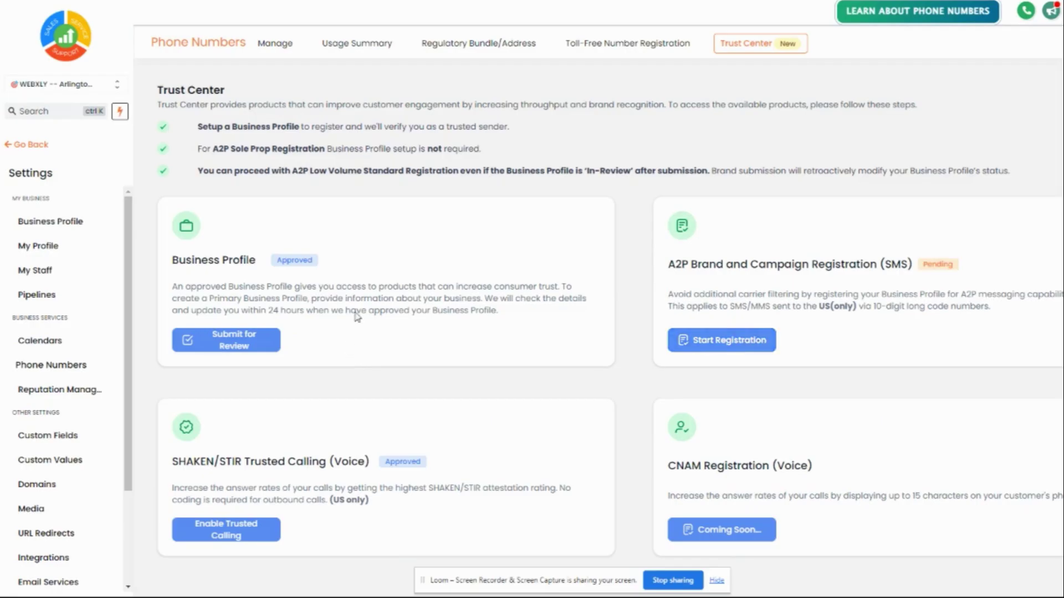
{"action": "double_click", "coordinate": [924, 268]}
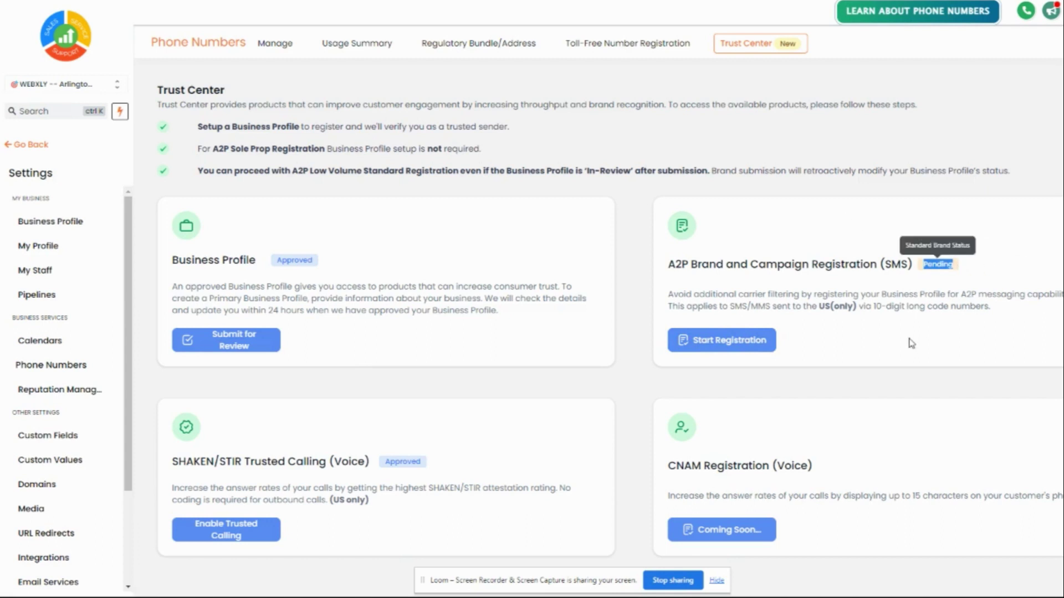
{"action": "left_click", "coordinate": [807, 326]}
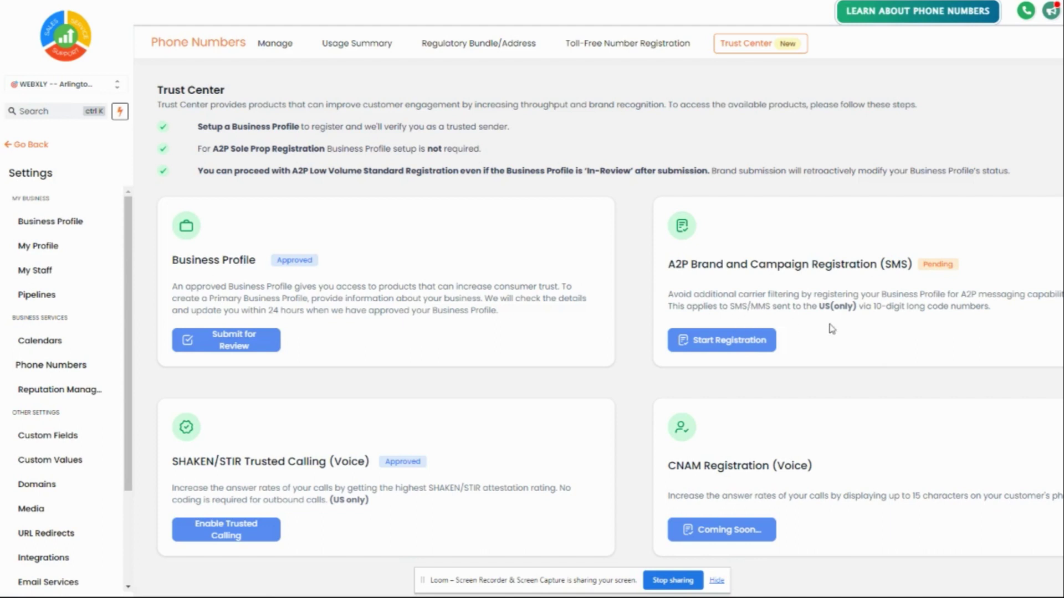
{"action": "mouse_move", "coordinate": [944, 276]}
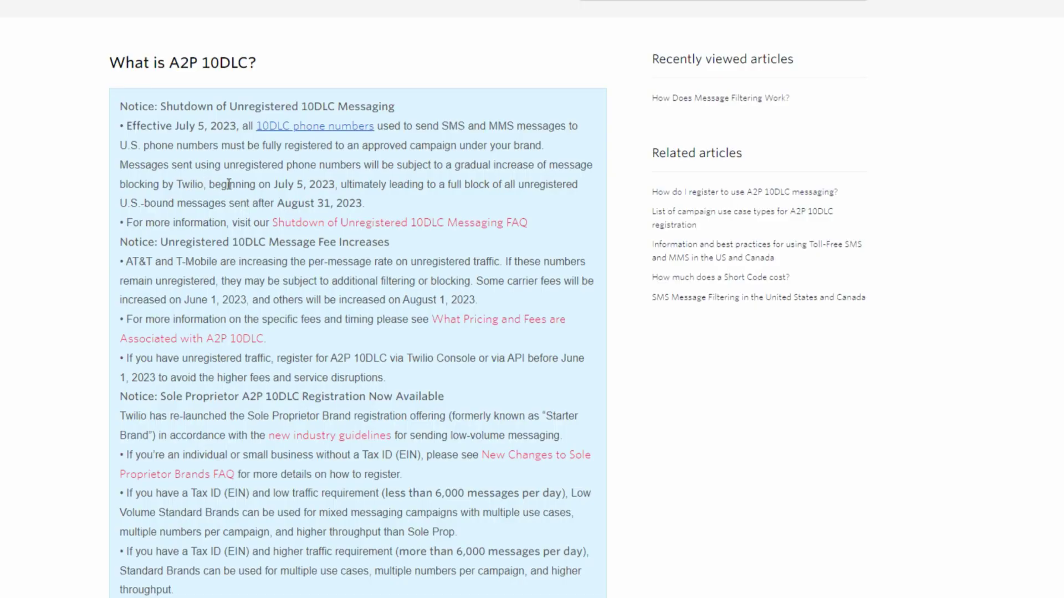
Highlight the notice text from 'beginning on July 5, 2023' through 'August 31, 2023.'.
{"action": "left_click_drag", "start_coordinate": [221, 184], "coordinate": [563, 203]}
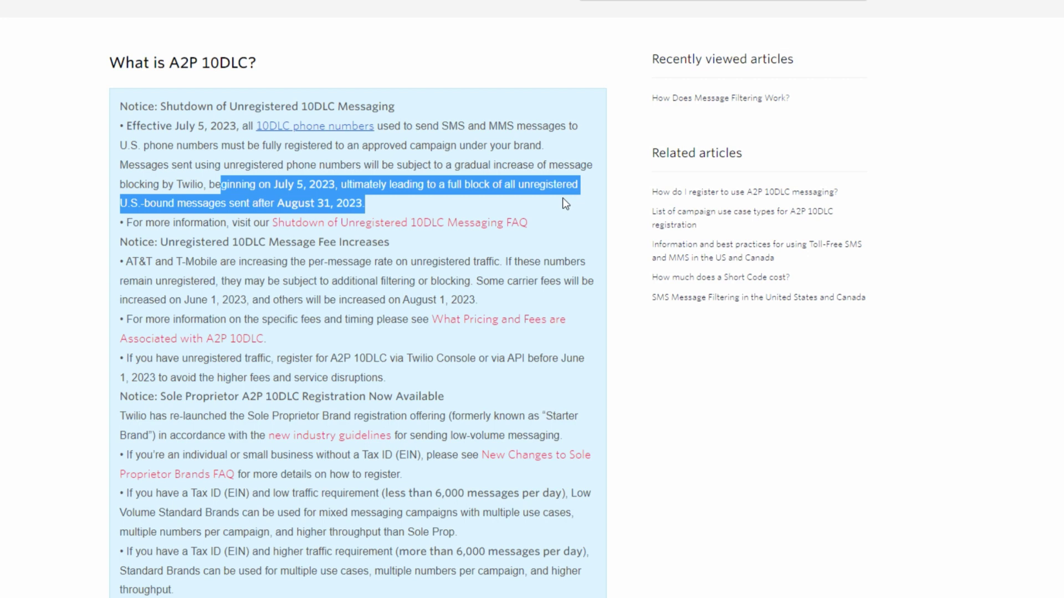
{"action": "scroll", "coordinate": [563, 198], "scroll_direction": "up", "scroll_amount": 2}
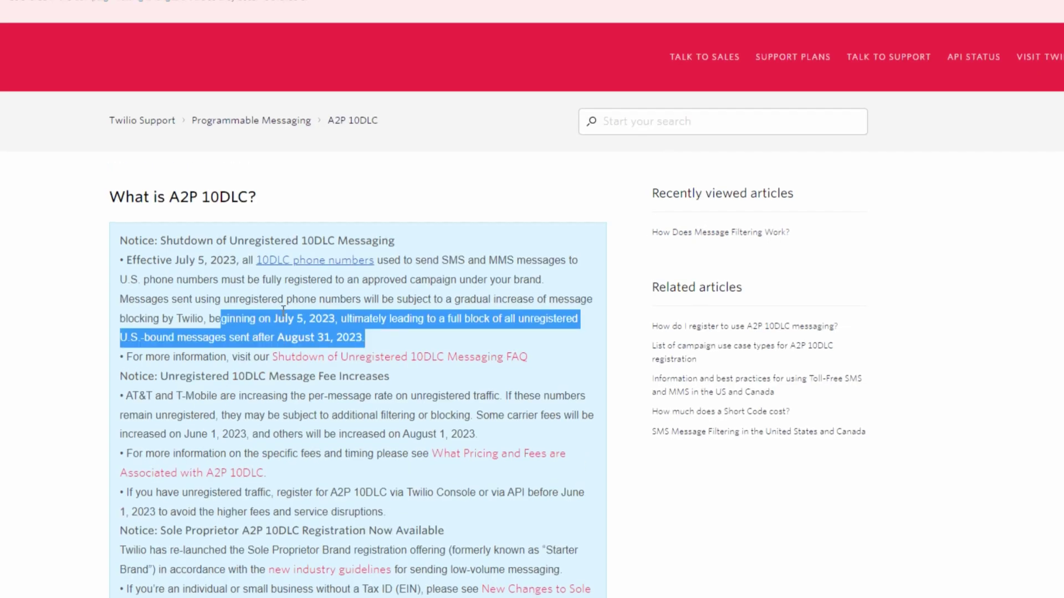
{"action": "scroll", "coordinate": [283, 316], "scroll_direction": "down", "scroll_amount": 2}
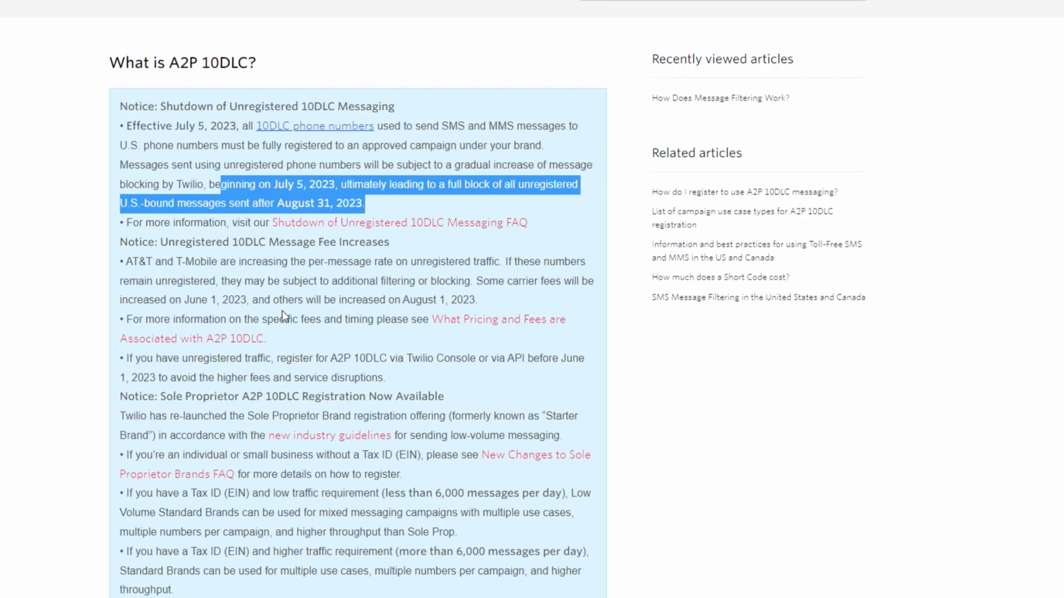